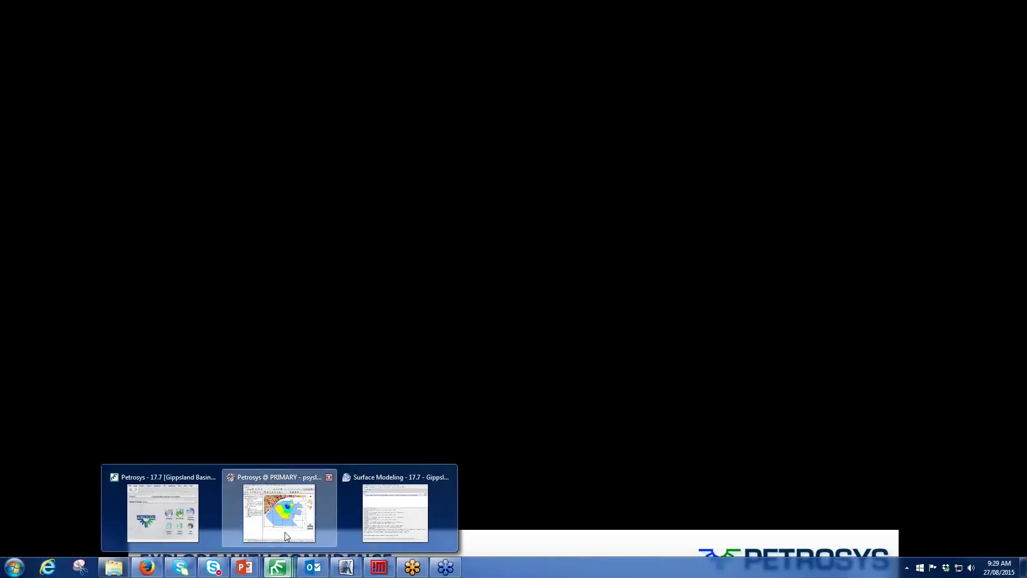
- Switch from the PowerPoint slideshow to the Petrosys map window
click(284, 532)
- Untick the VAV velocity grid on the Gippsland map, then choose File > Load task in Surface Modeling
click(406, 531)
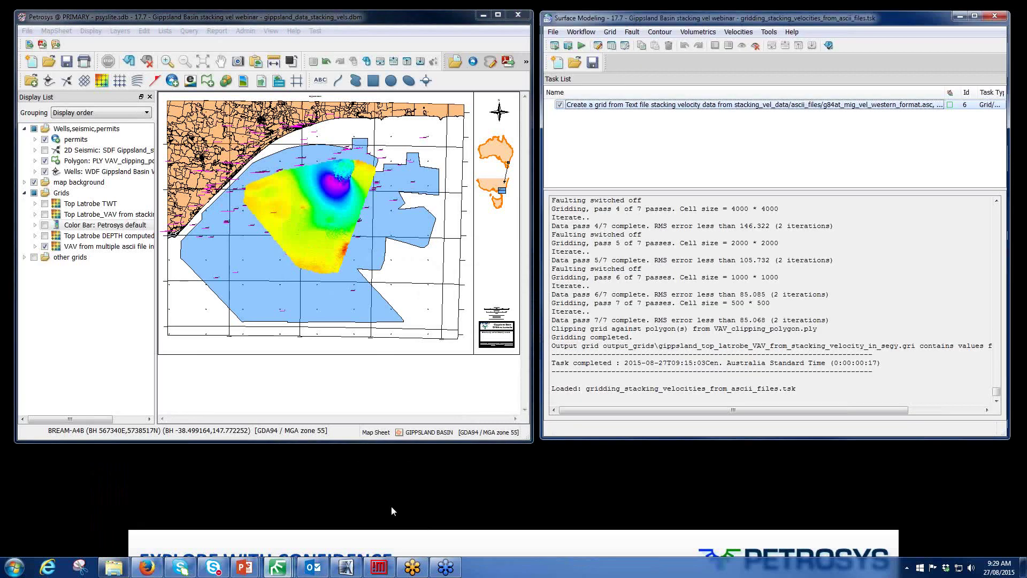
click(47, 246)
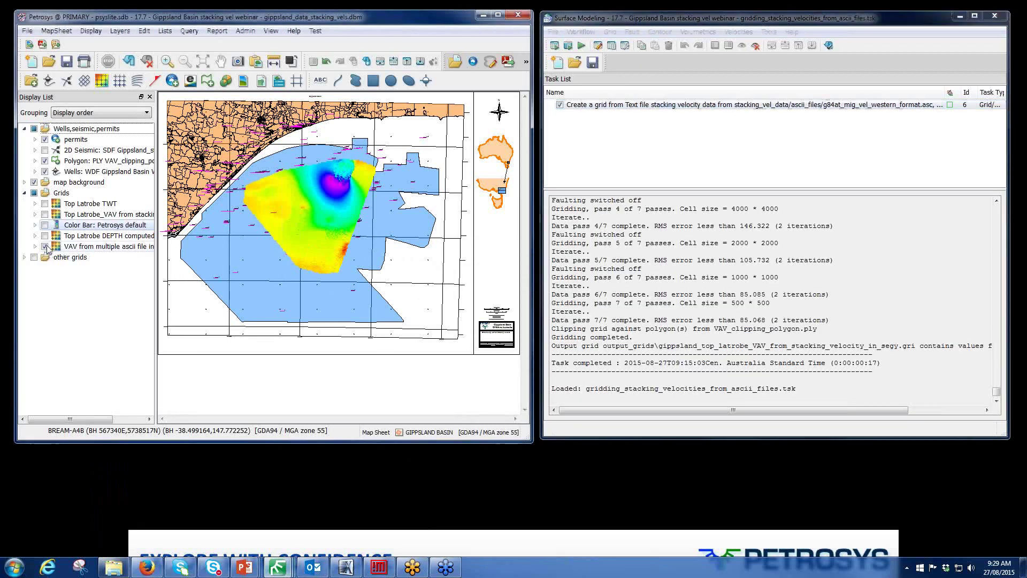
click(46, 247)
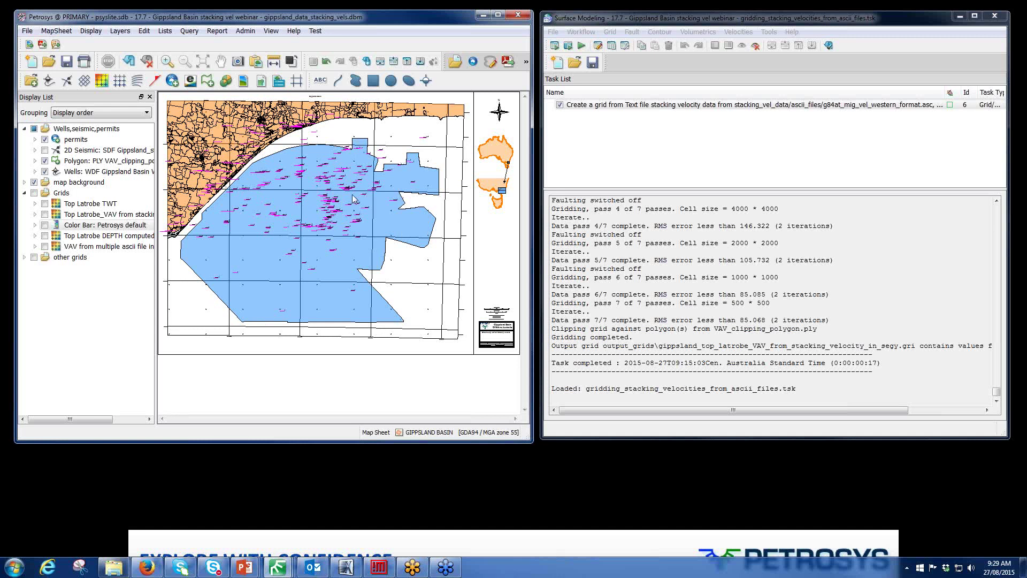
click(574, 62)
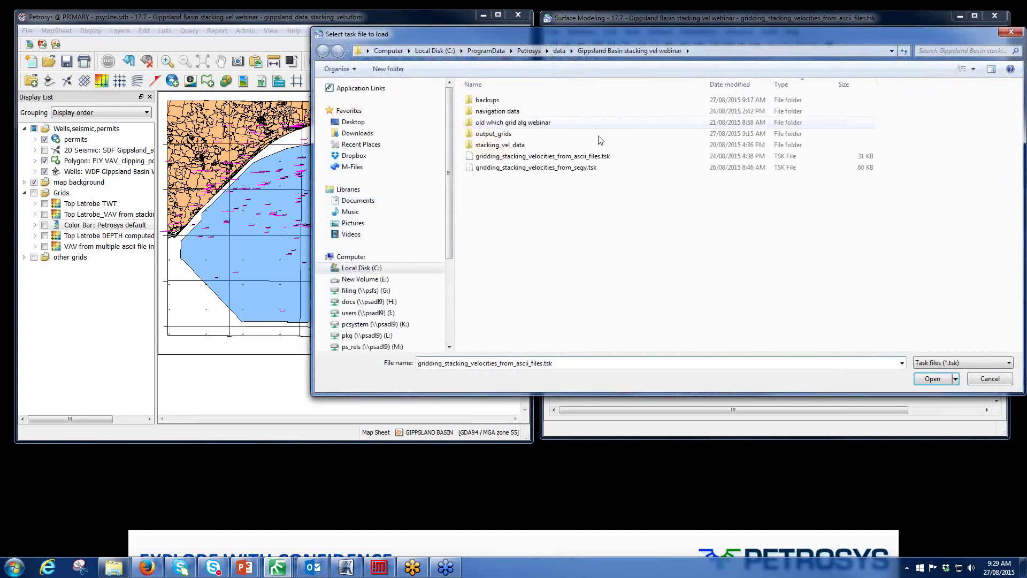
- Load gridding_stacking_velocities_from_segy.tsk from the Gippsland Basin stacking vel webinar folder
double_click(530, 167)
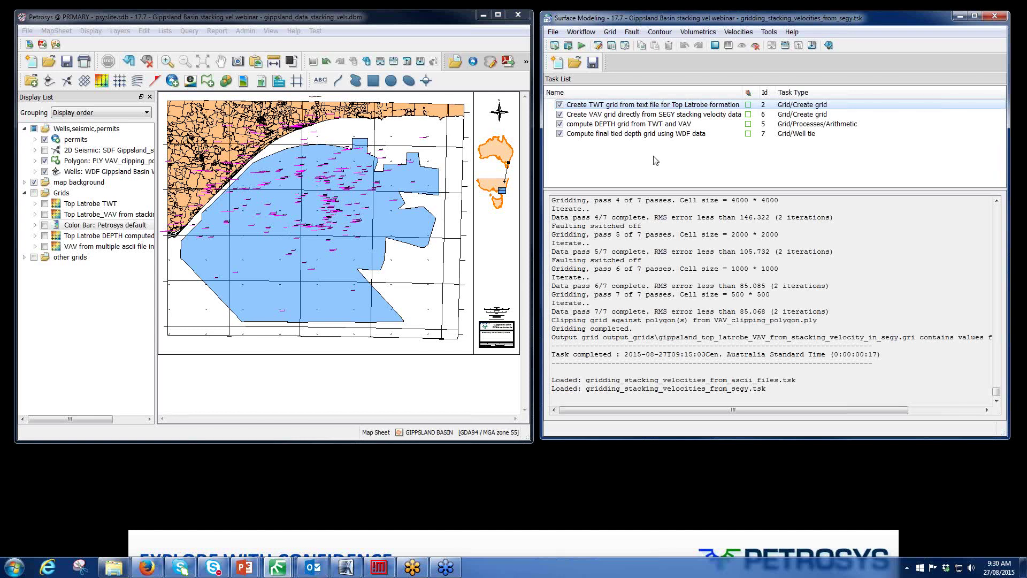
- Add a Stacking Velocity data source of type SEGY file to the SEGY VAV task and browse for it
double_click(630, 116)
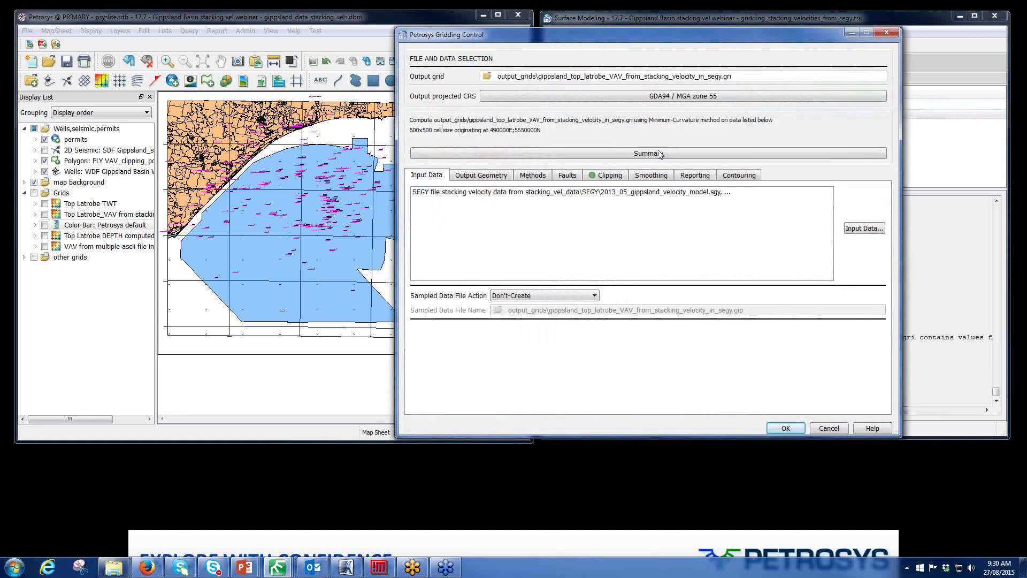
click(858, 228)
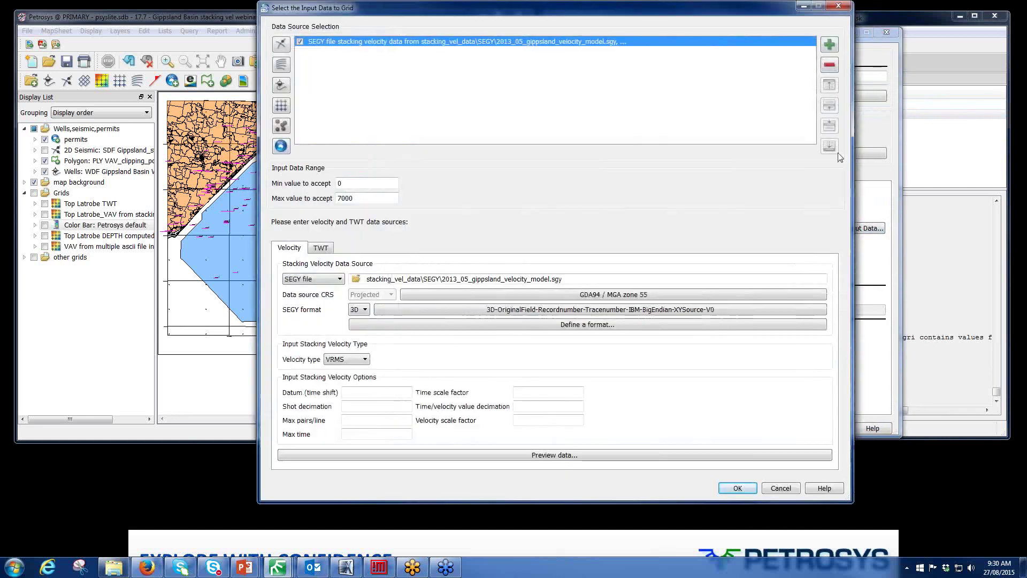
click(831, 46)
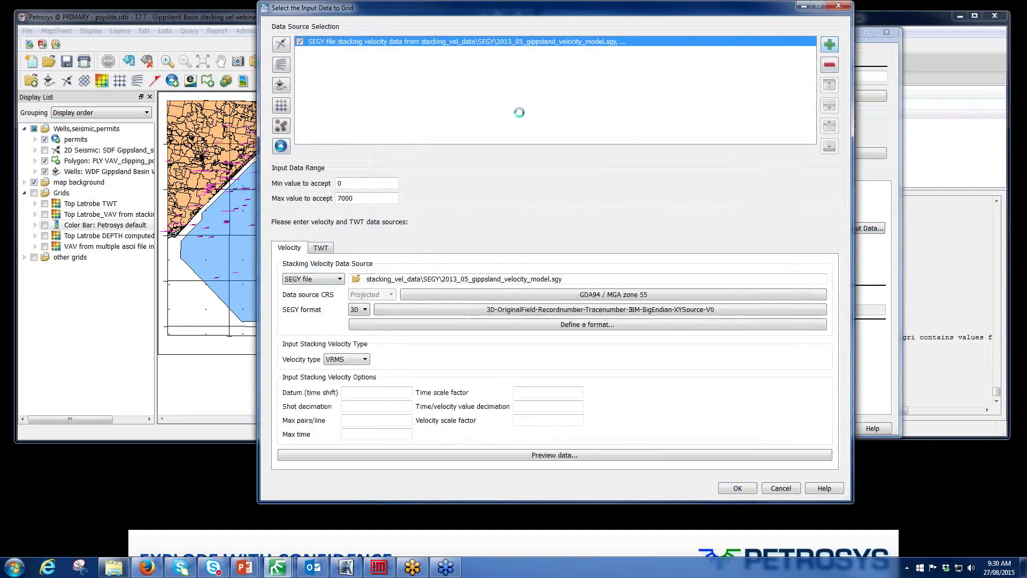
click(352, 92)
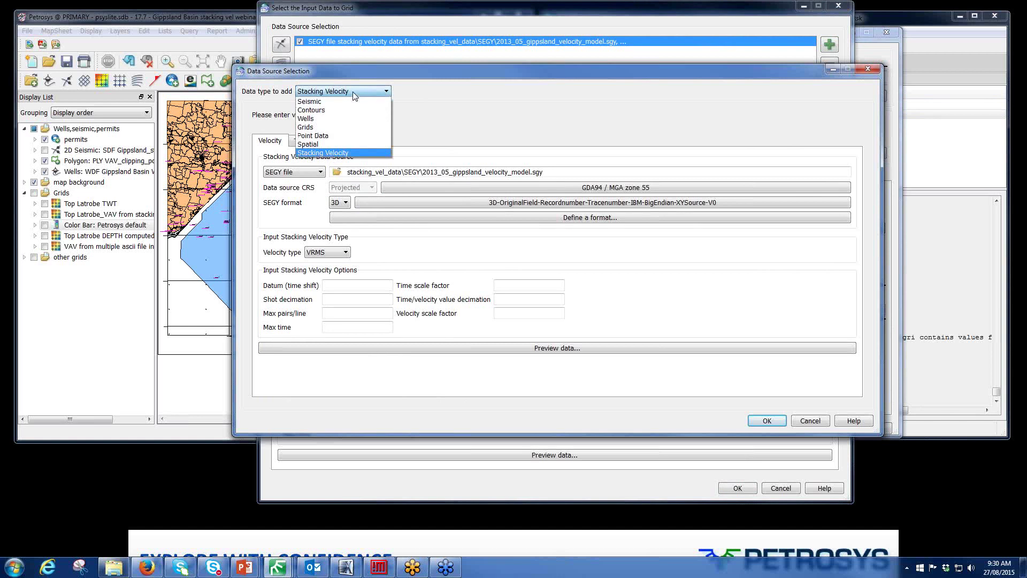
click(327, 154)
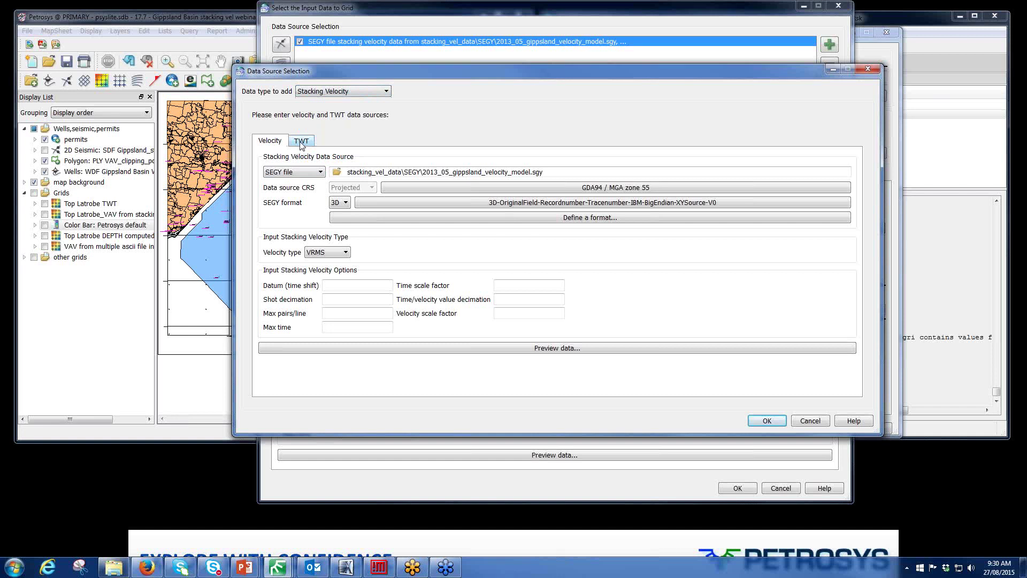
click(321, 172)
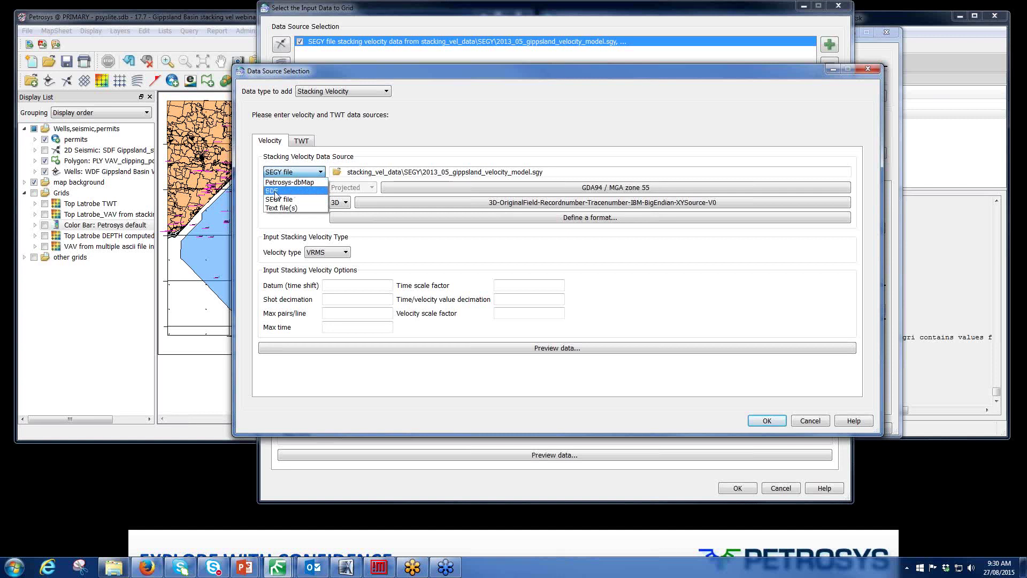
click(328, 157)
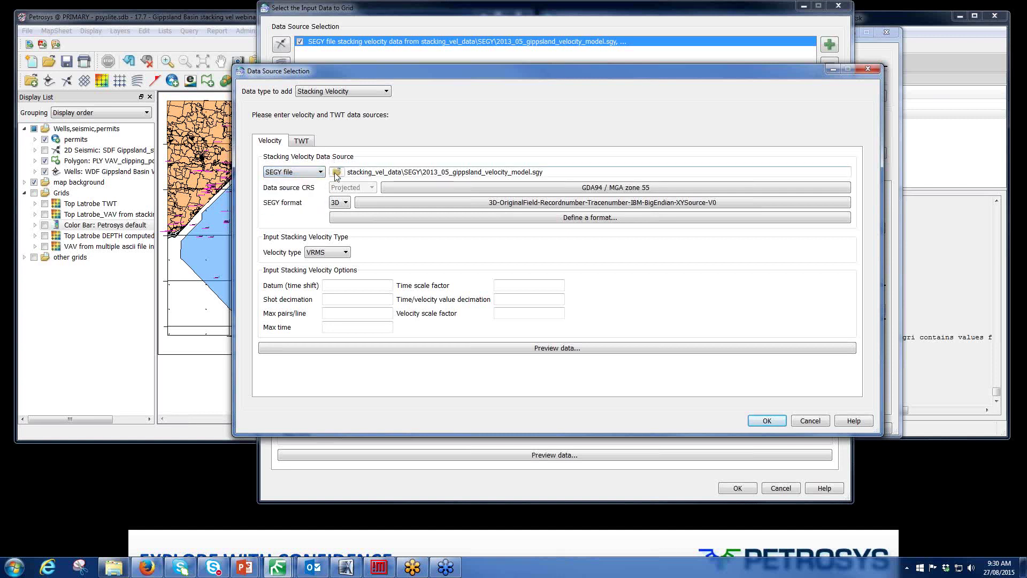
click(336, 171)
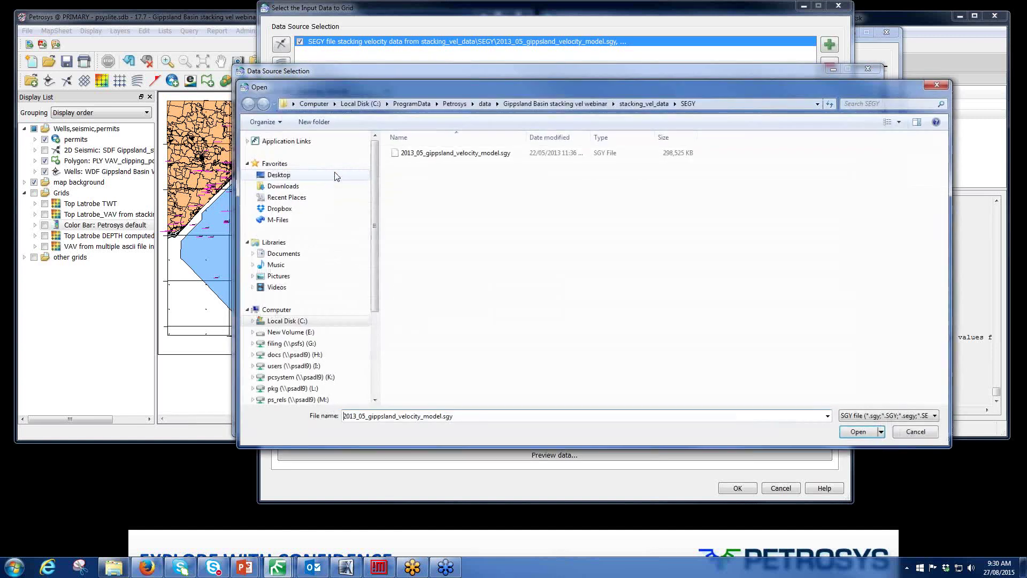
- Select 2013_05_gippsland_velocity_model.sgy with the best-matching 3D SEGY file format
double_click(431, 153)
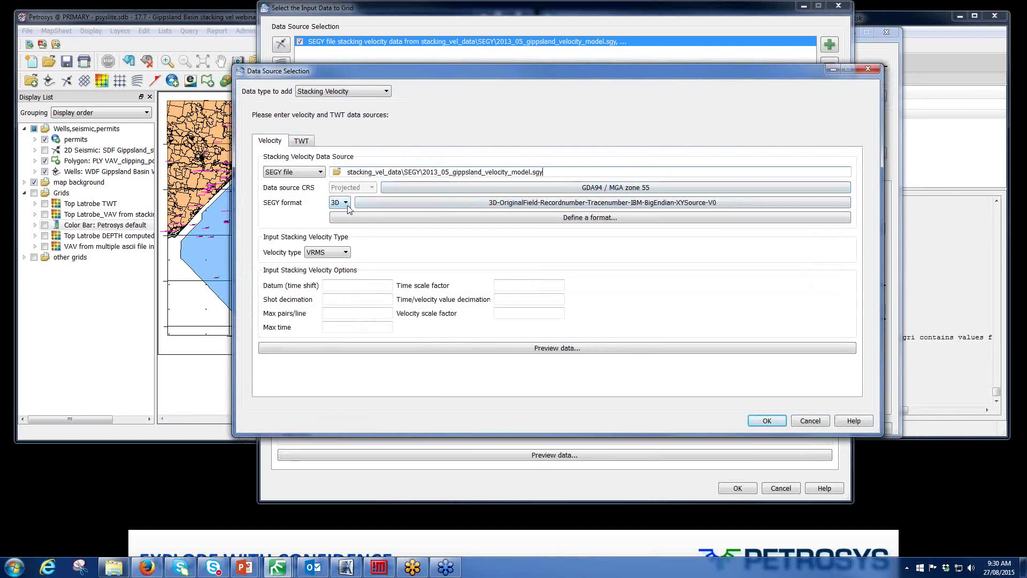
click(428, 205)
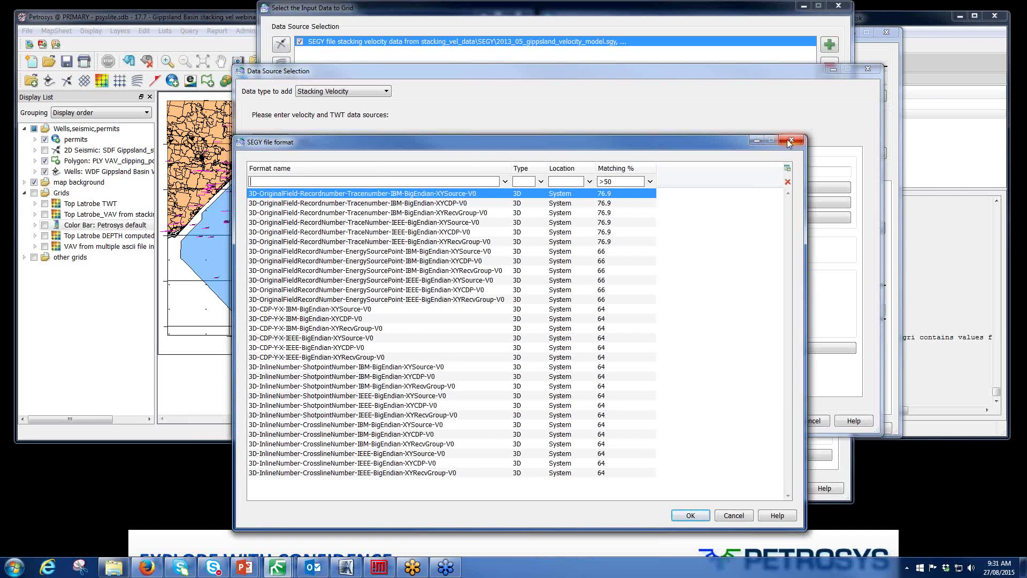
click(690, 515)
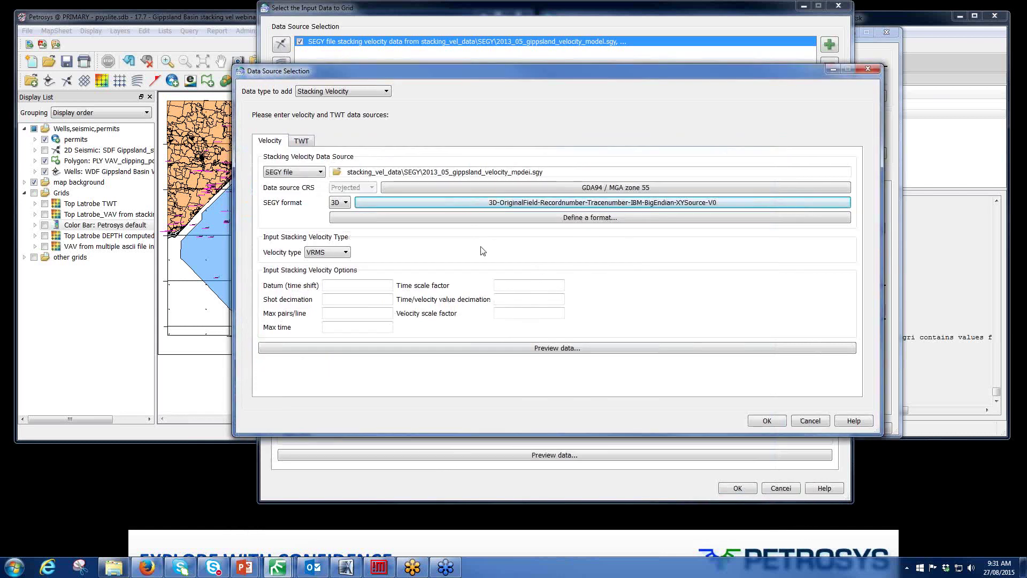
- Inspect the format's text, binary, trace header and data tabs unchanged, then preview the velocities
click(495, 217)
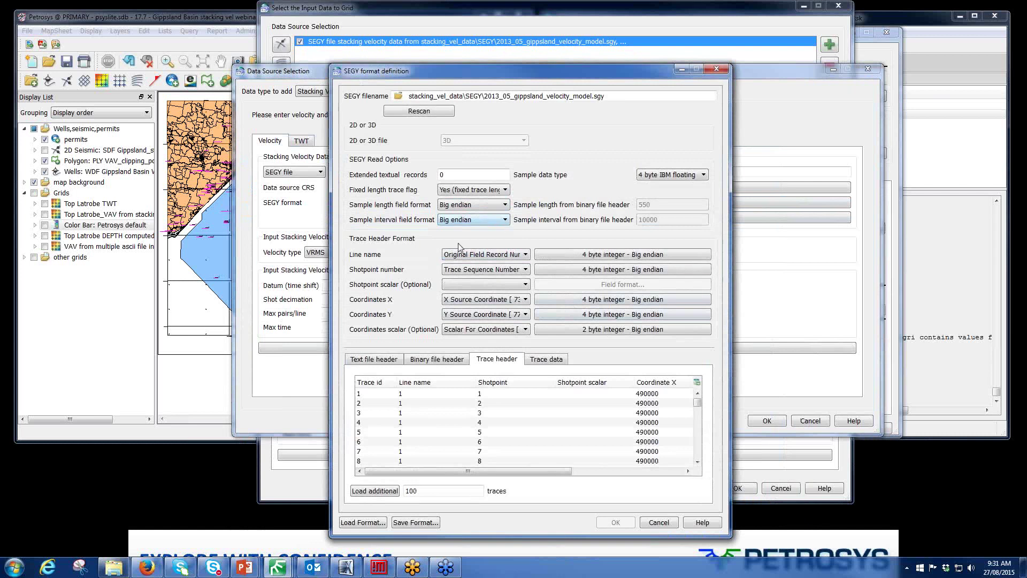
click(383, 363)
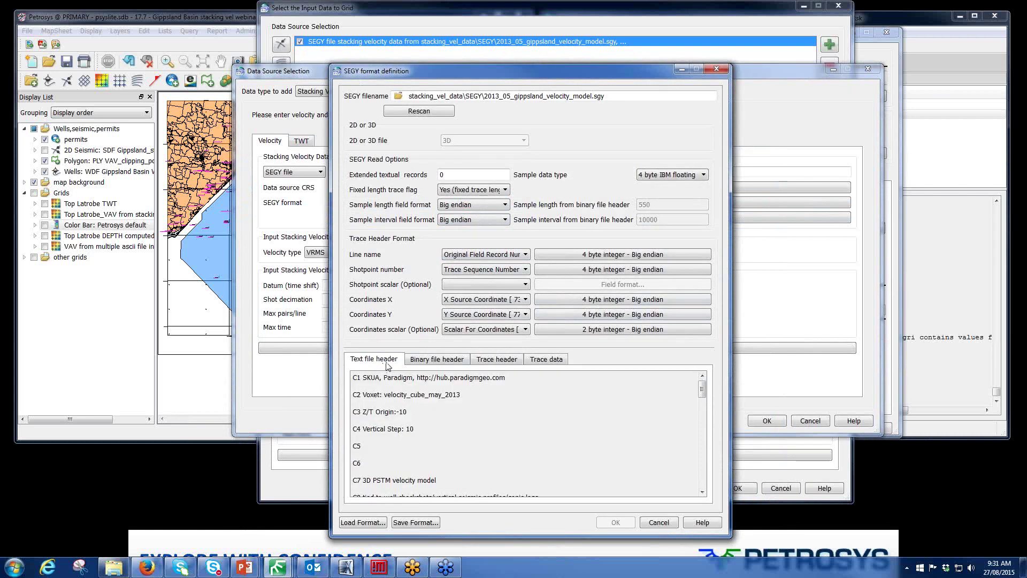
click(425, 363)
click(483, 362)
click(544, 360)
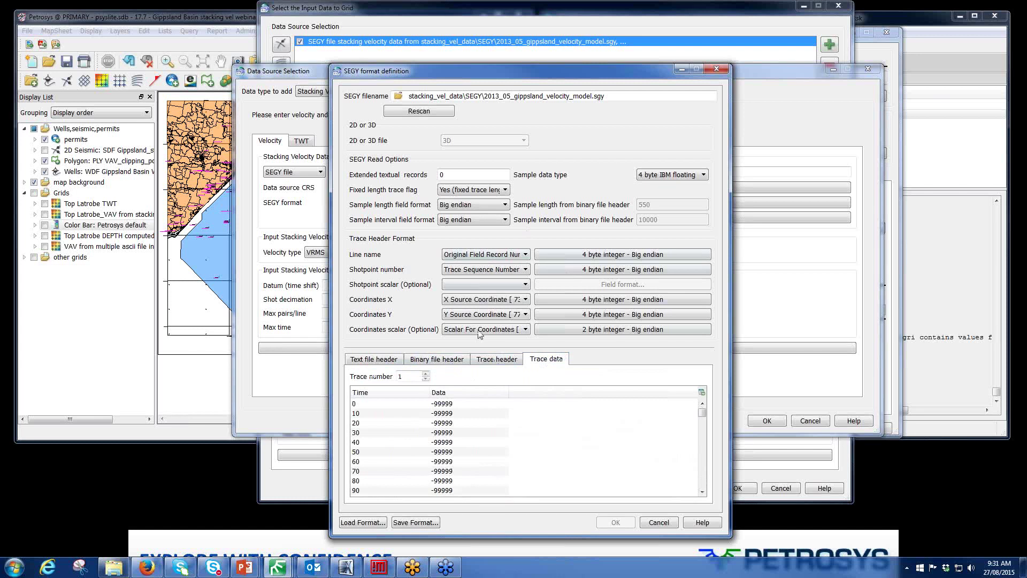
click(659, 522)
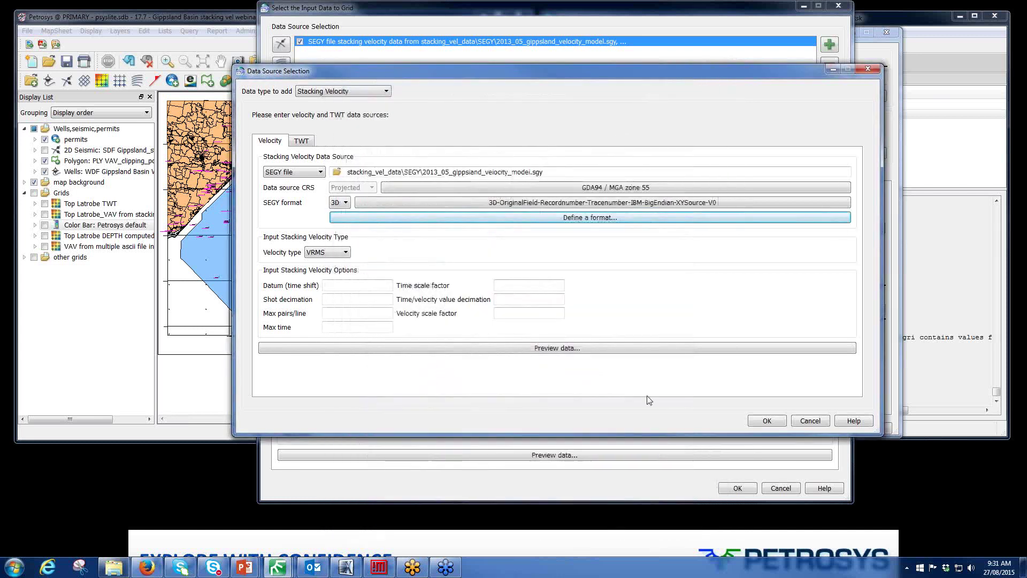
click(528, 352)
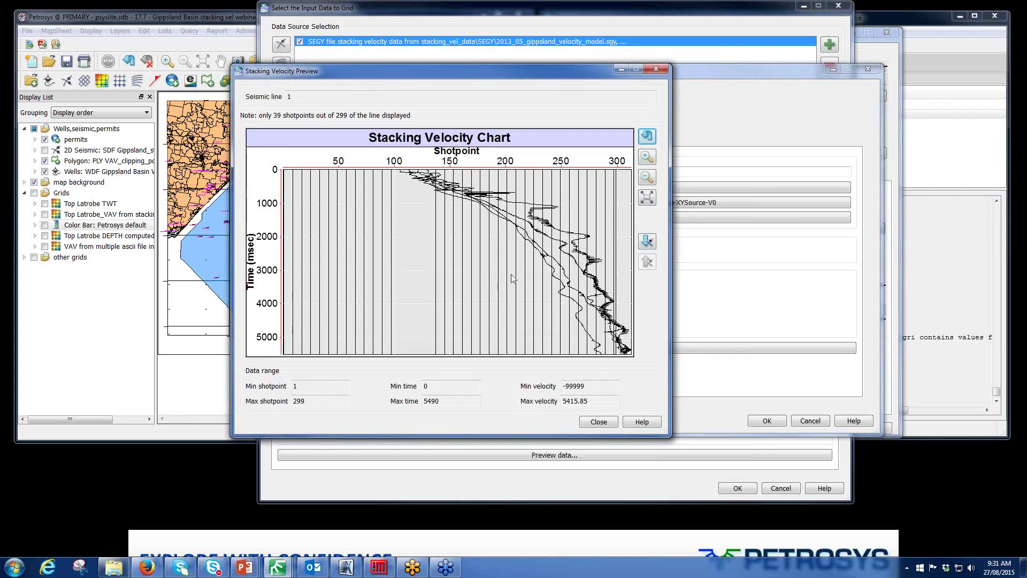
click(647, 242)
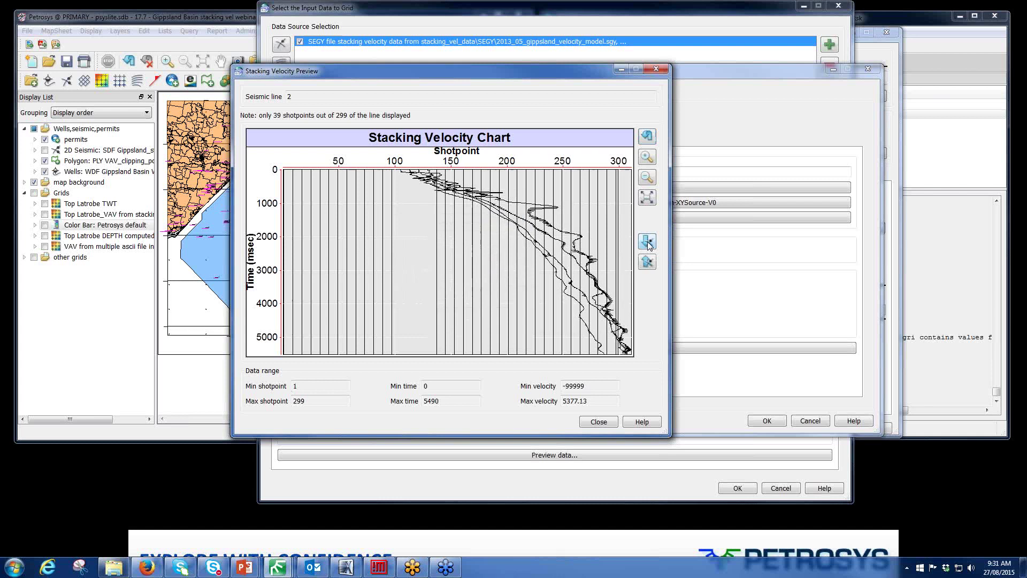
click(647, 242)
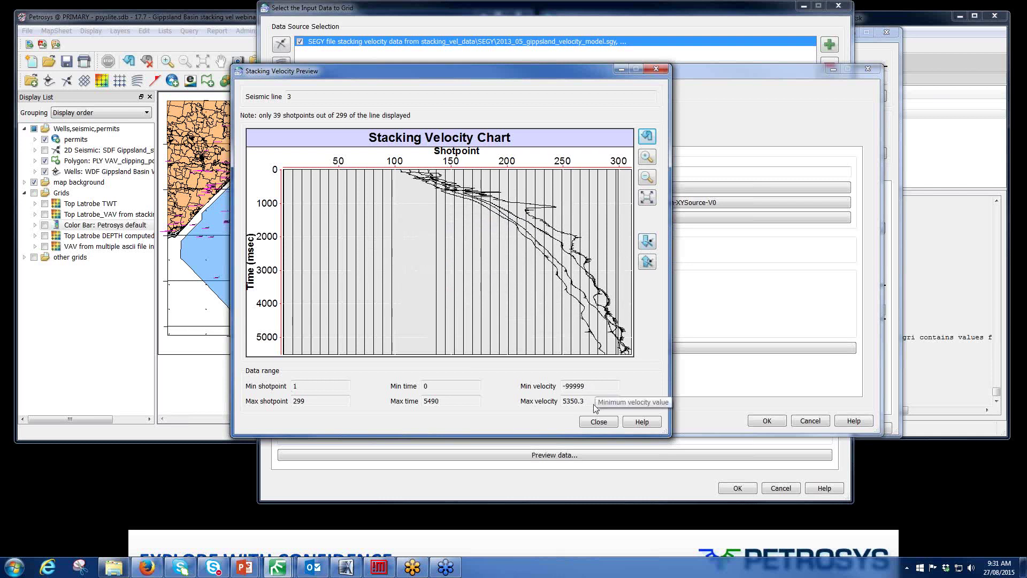
click(598, 422)
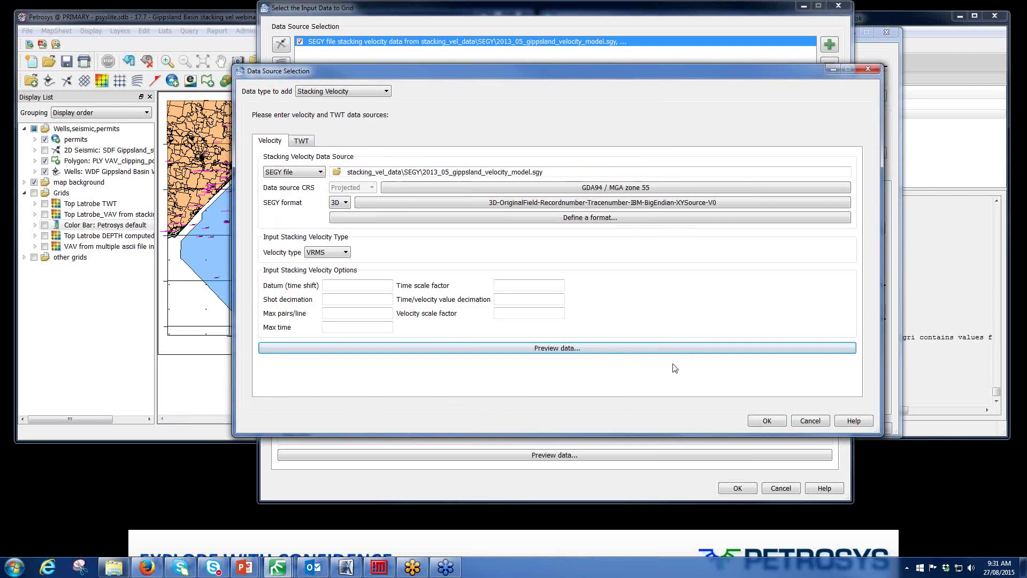
- Try the TWT velocity output options, settling on Average velocity using inverse Dix
click(302, 141)
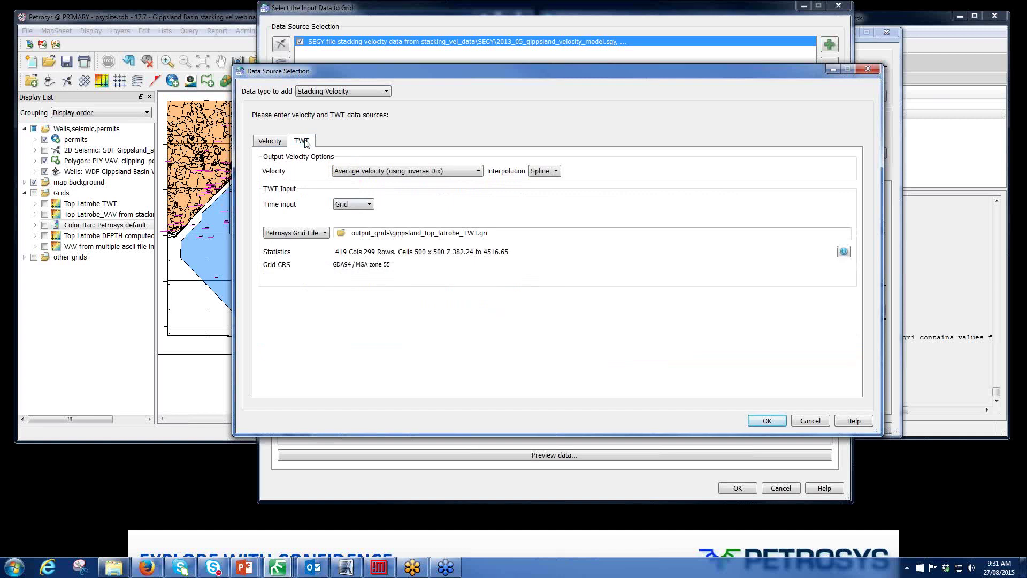
click(356, 172)
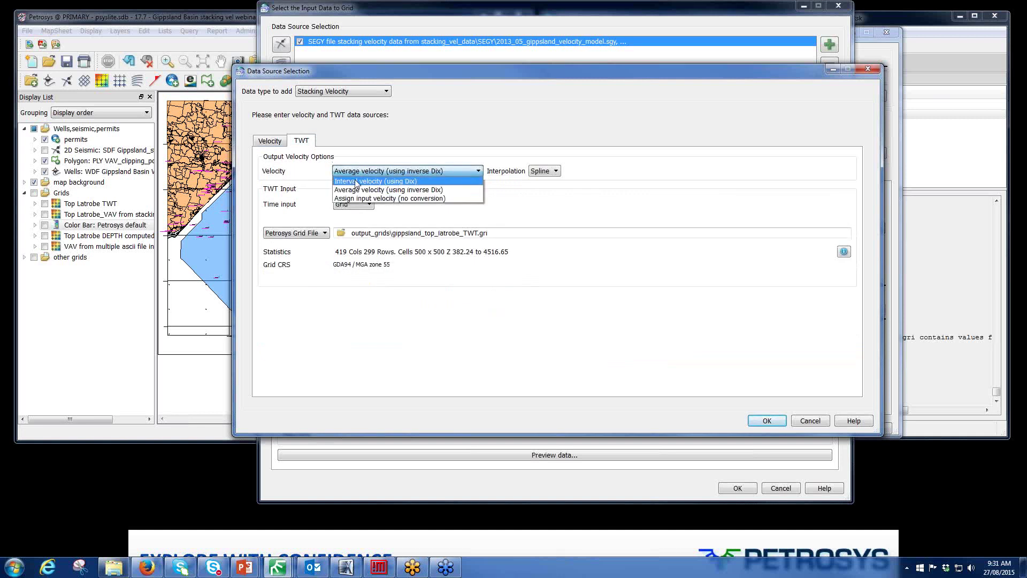
click(357, 184)
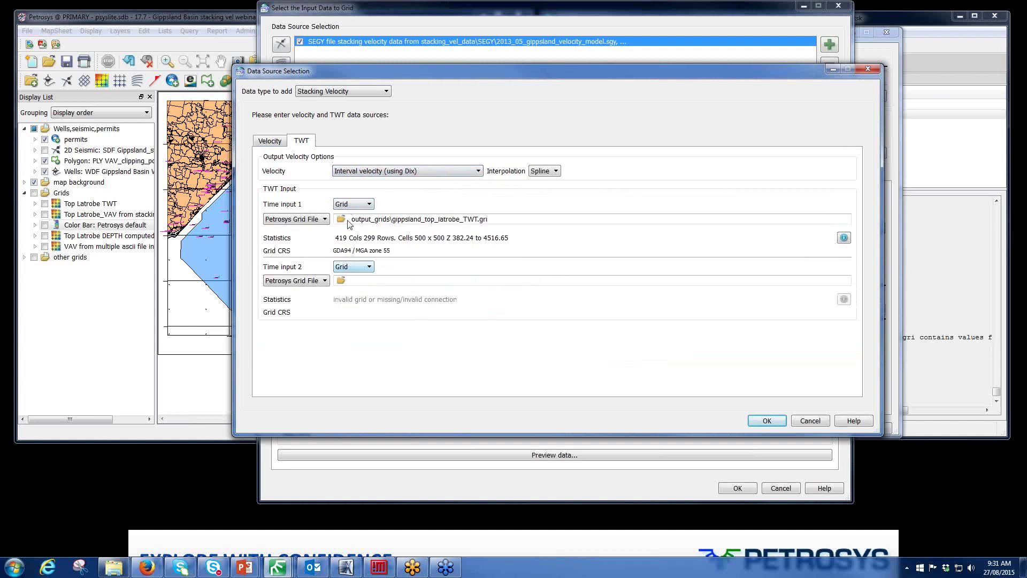
click(373, 173)
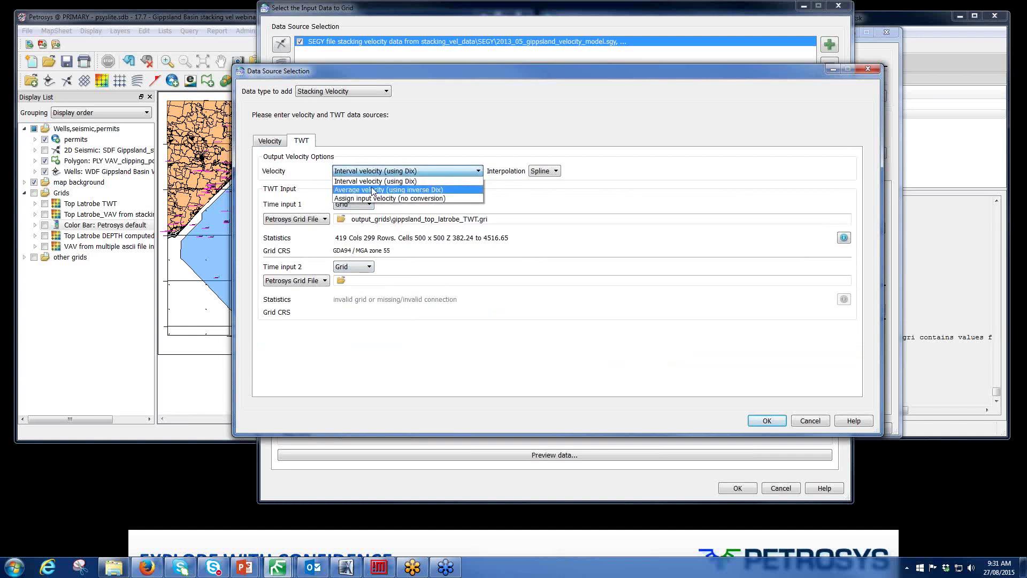
click(373, 190)
click(374, 174)
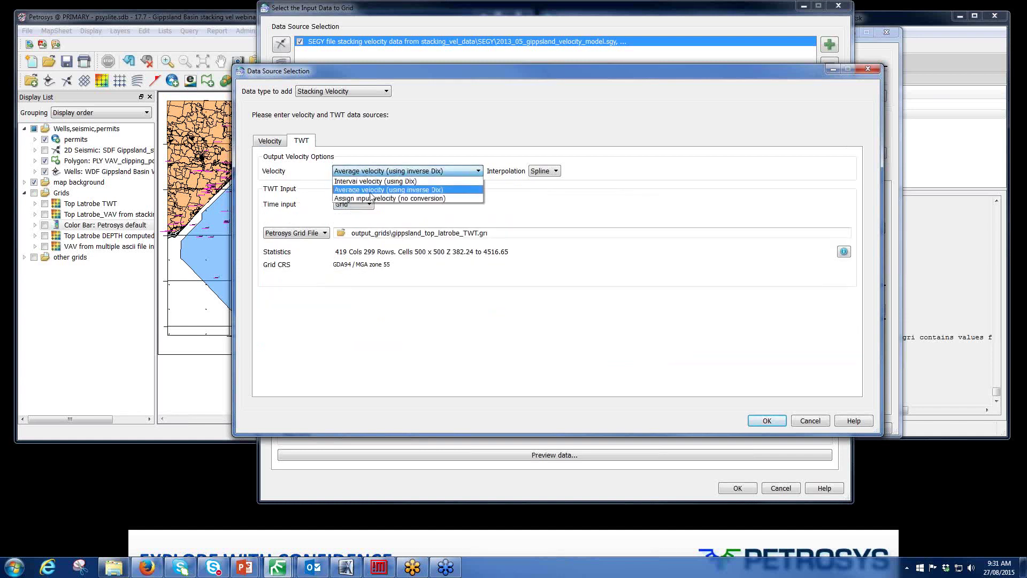
click(372, 198)
click(371, 172)
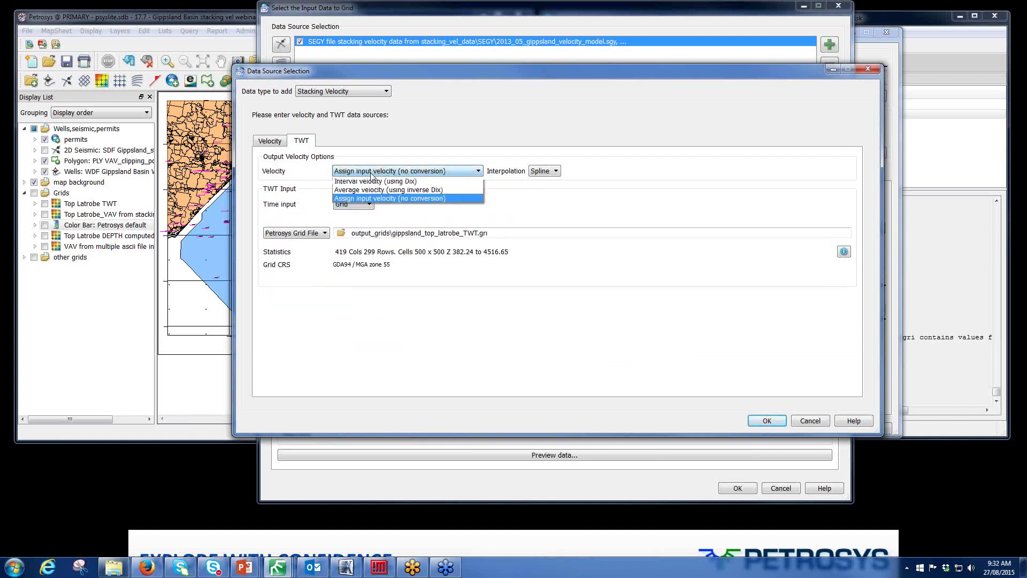
click(374, 190)
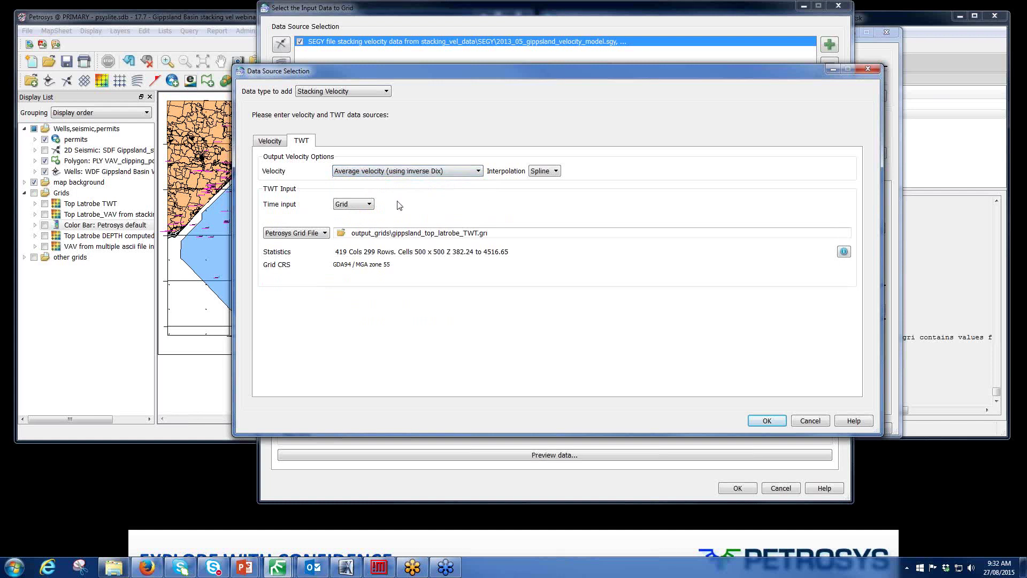
- Keep time input as a Petrosys-format grid and close the data source settings unchanged
click(371, 206)
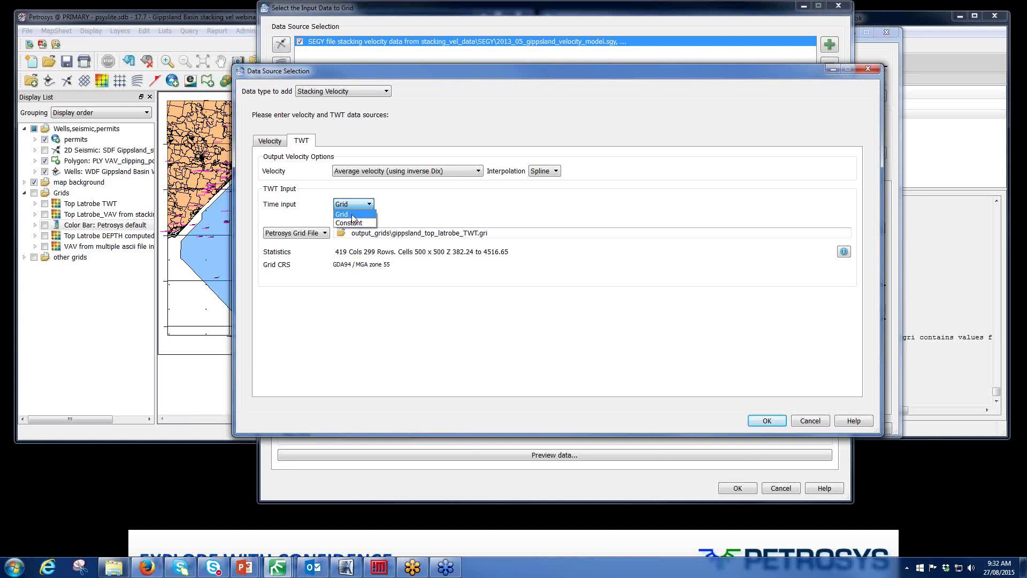
click(353, 215)
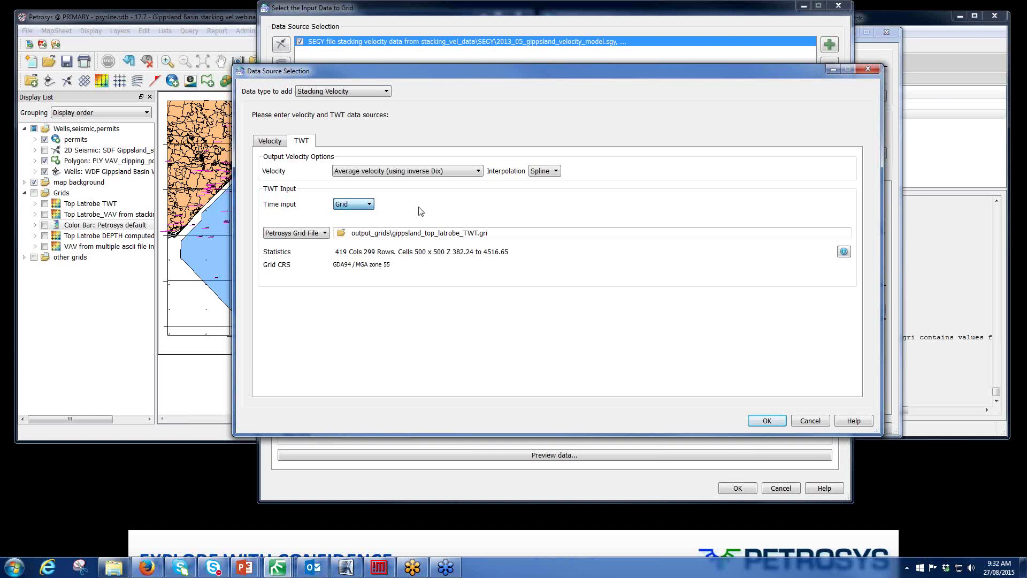
click(324, 233)
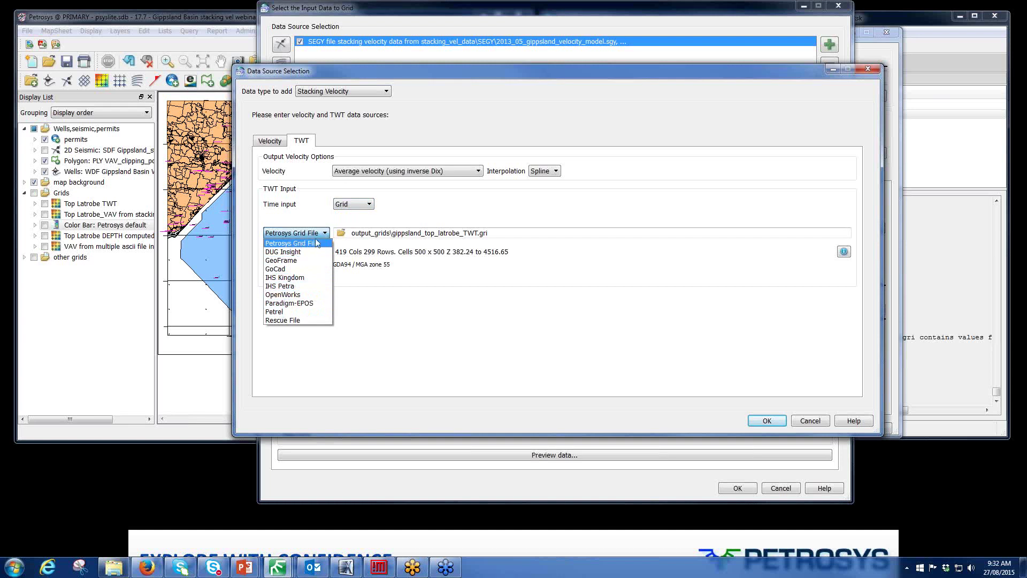
click(415, 319)
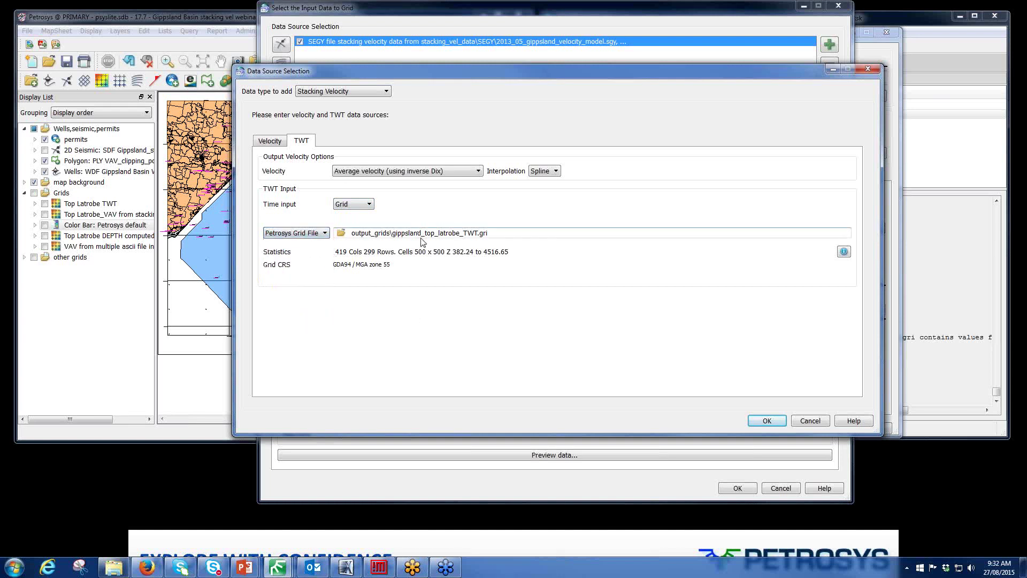
click(810, 421)
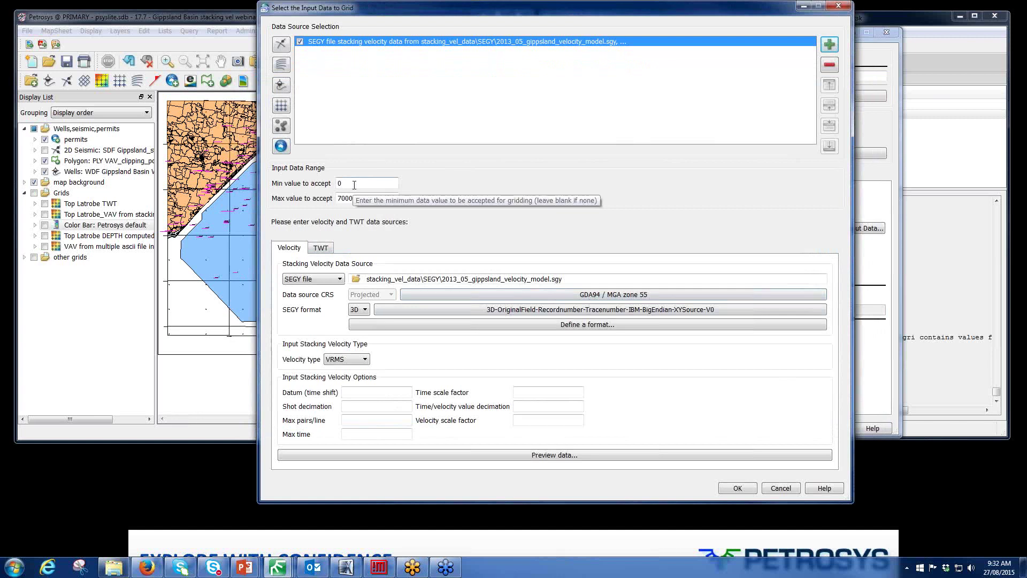
- Check the VAV grid's Output Geometry, Methods and Clipping tabs, then cancel Gridding Control
click(779, 487)
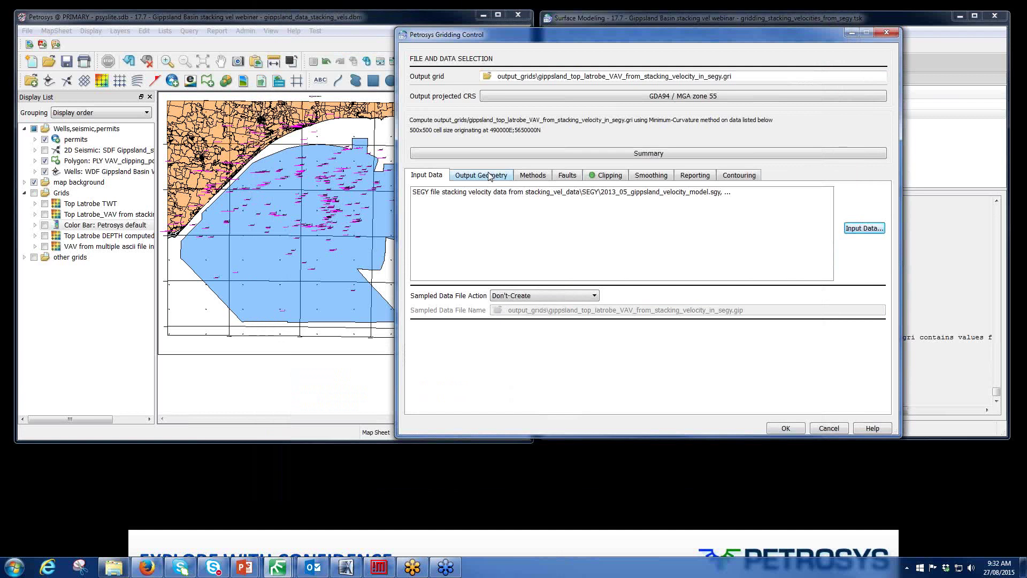
click(490, 177)
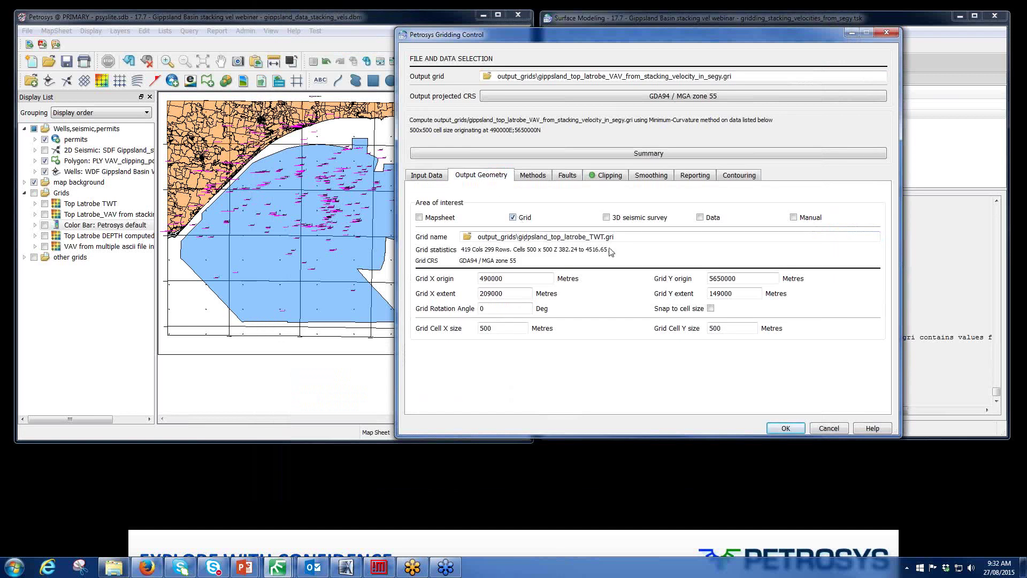
click(532, 176)
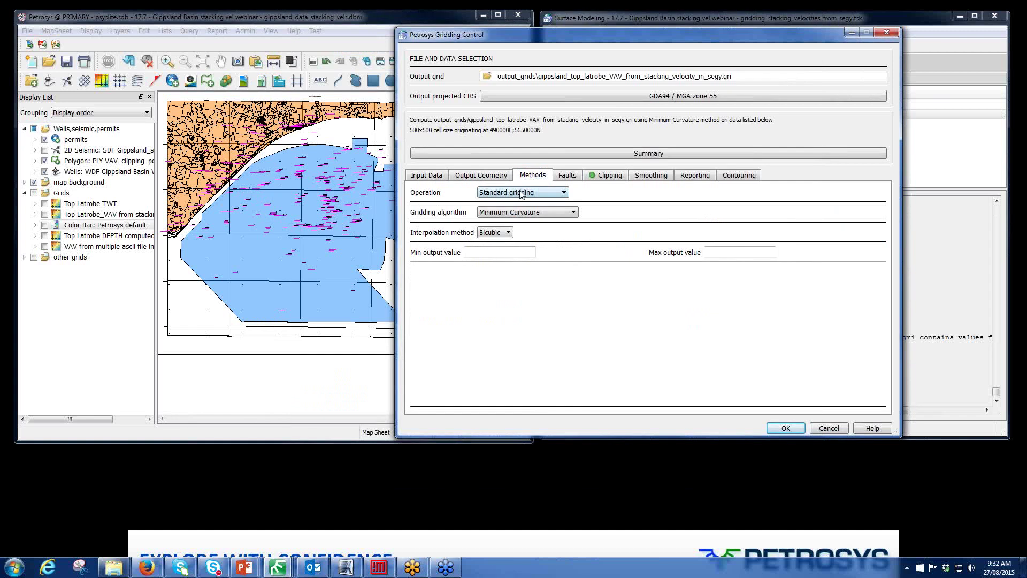
click(592, 178)
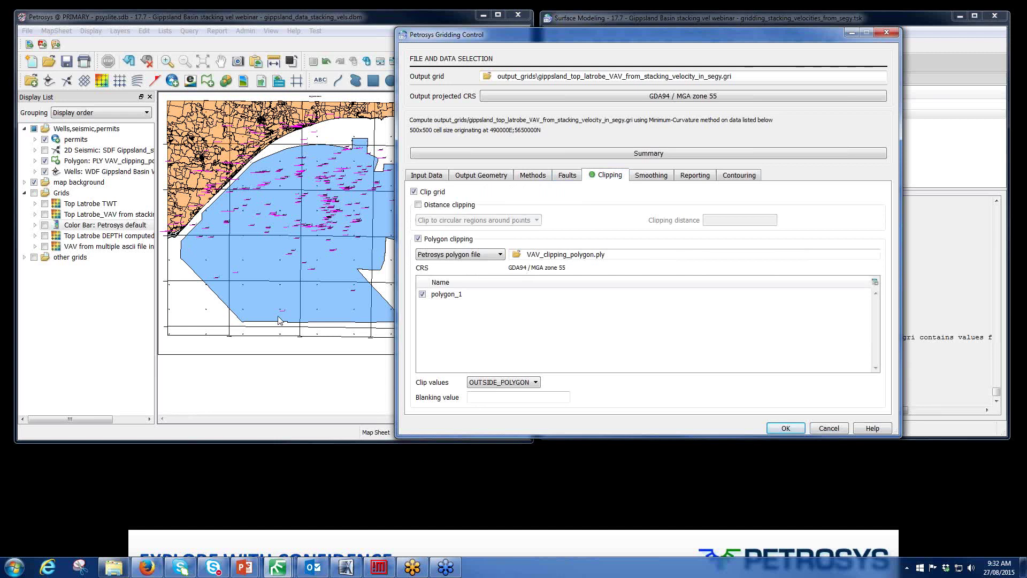
click(828, 428)
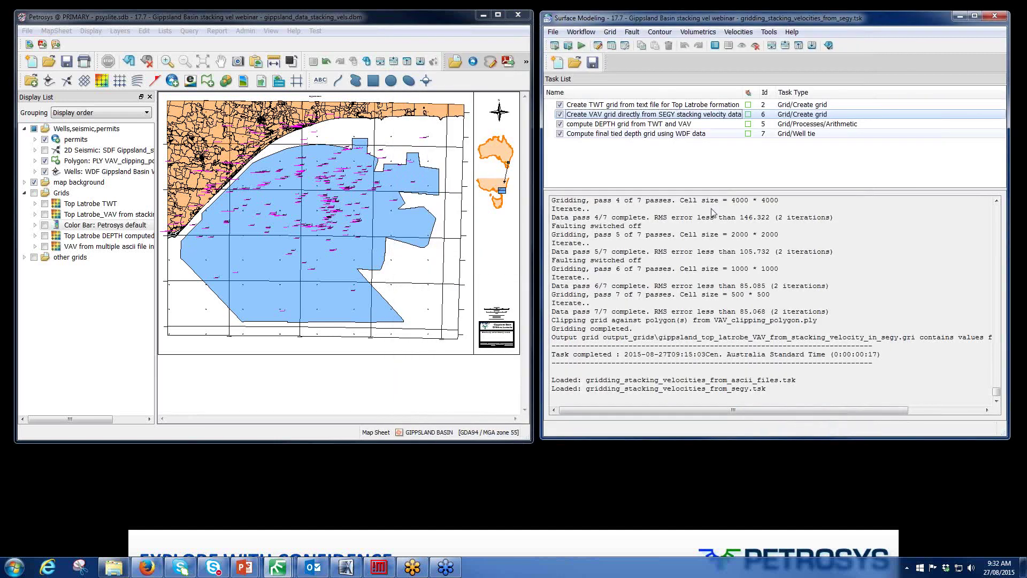
- Run the workflow, accepting overwrite of gippsland_top_latrobe_VAV_from_stacking_velocity_in_segy.gri
click(554, 47)
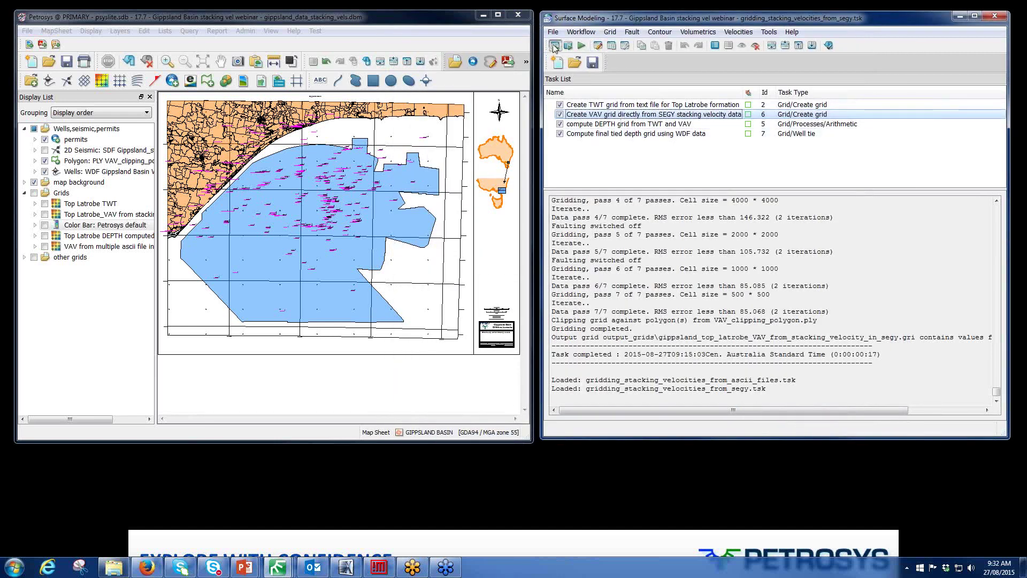
key(Return)
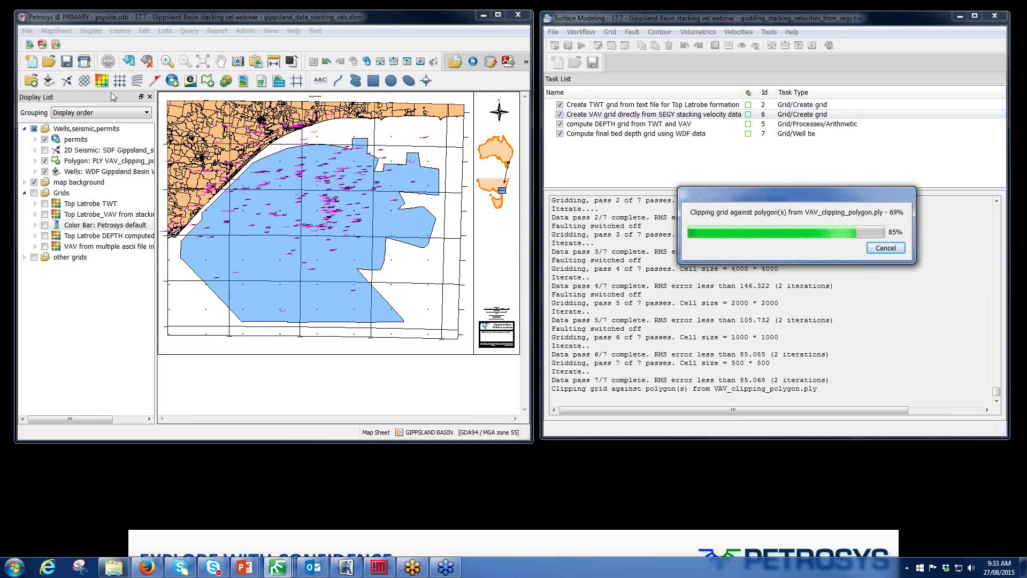
- Show then hide the Top Latrobe_VAV layer, and choose File > Open task in Surface Modeling
click(44, 214)
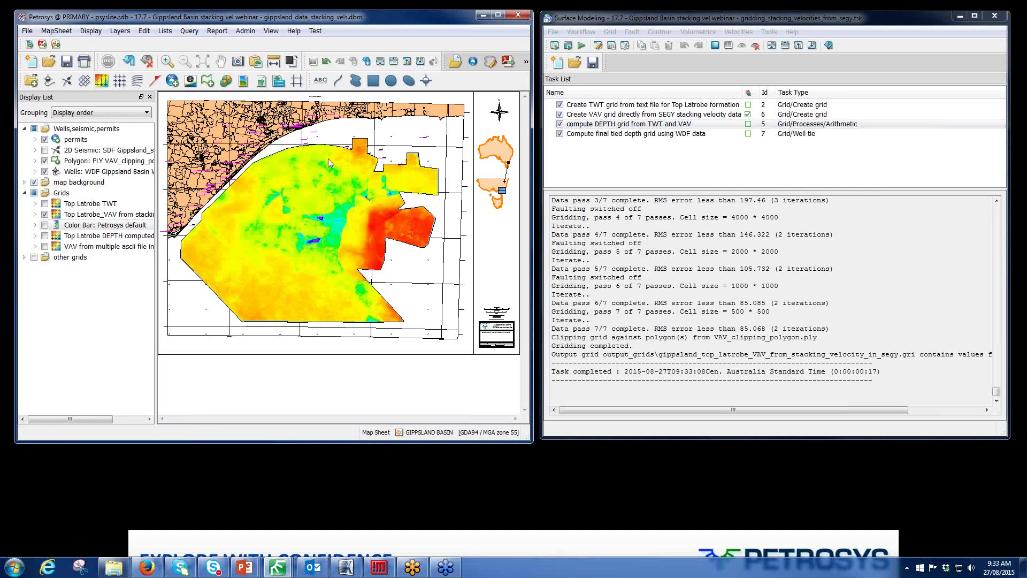
click(45, 214)
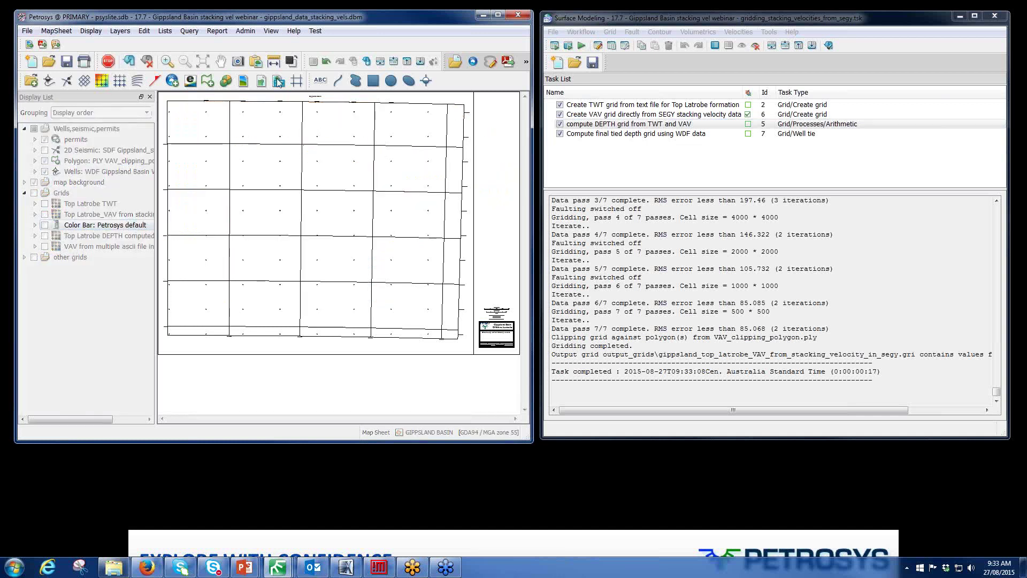
click(574, 63)
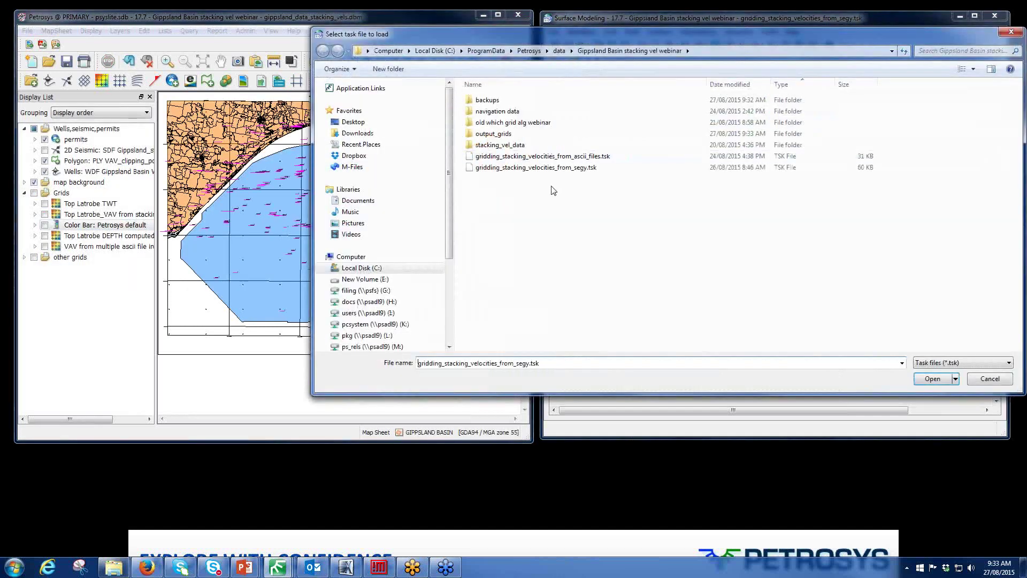
- Load gridding_stacking_velocities_from_ascii_files.tsk and open the text-file gridding task's input data
double_click(535, 156)
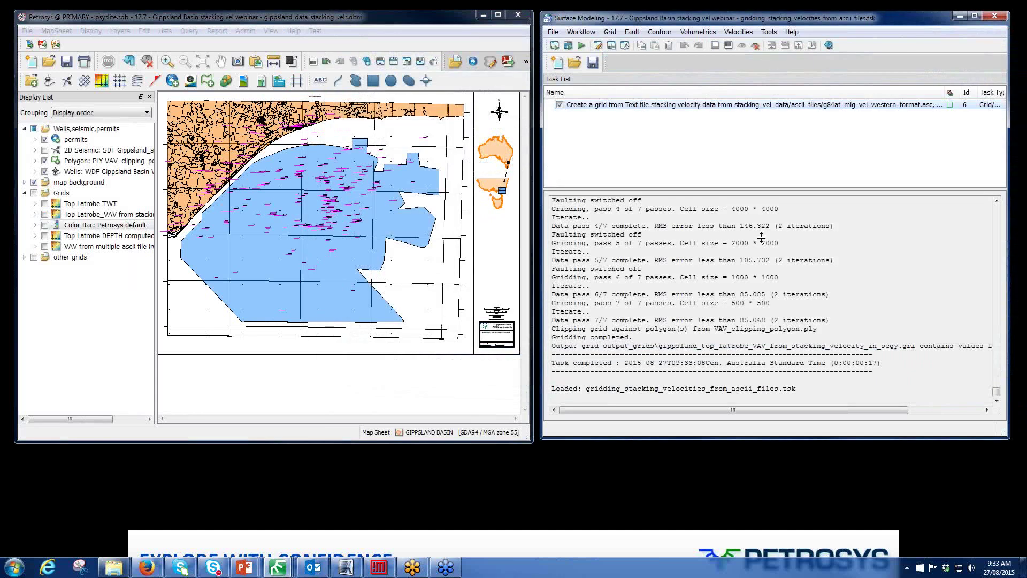
click(666, 106)
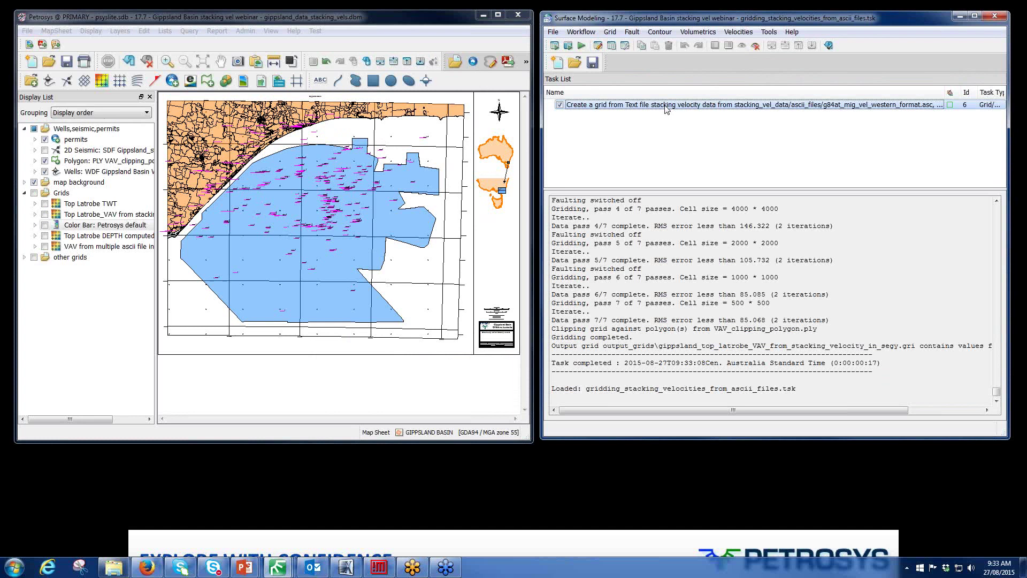
double_click(666, 106)
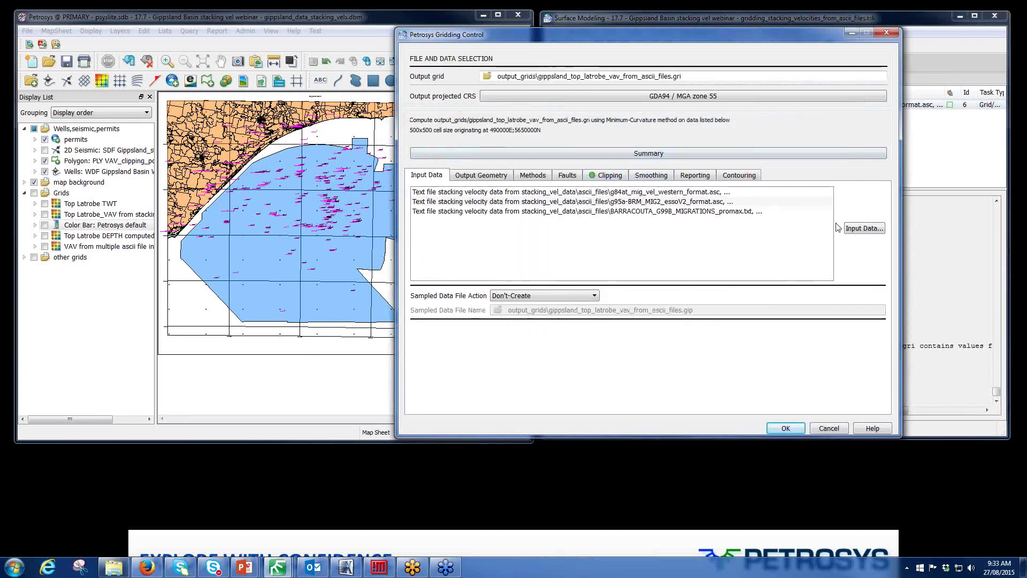
click(853, 228)
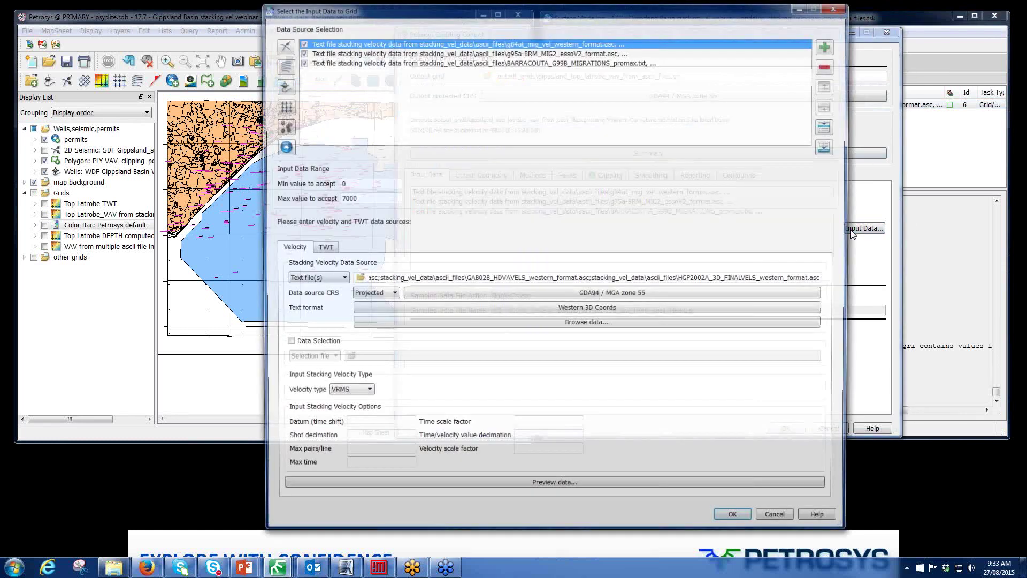
- Review the three text-file velocity sources and browse the first source's ascii_files folder
click(362, 52)
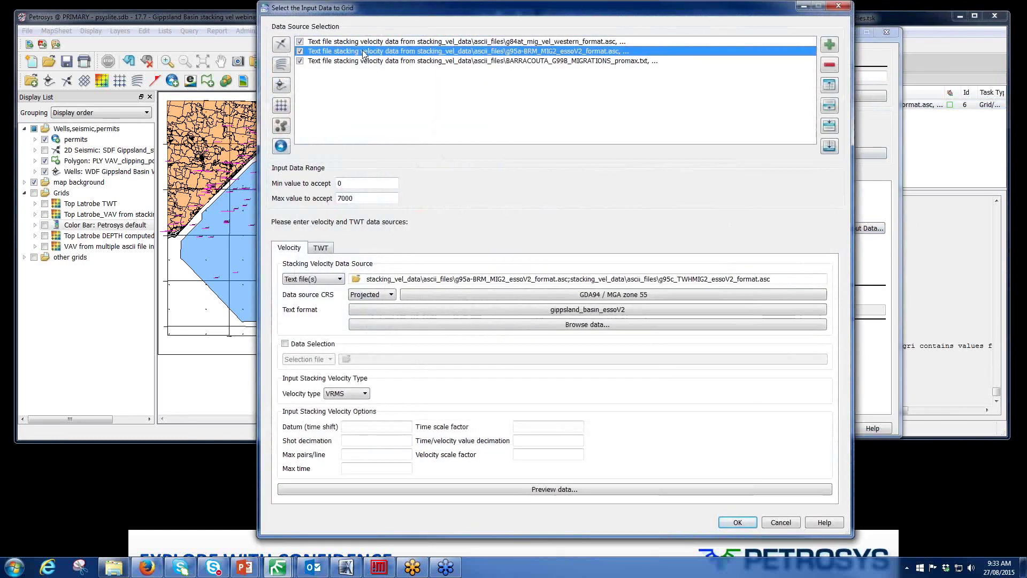
click(364, 61)
click(377, 43)
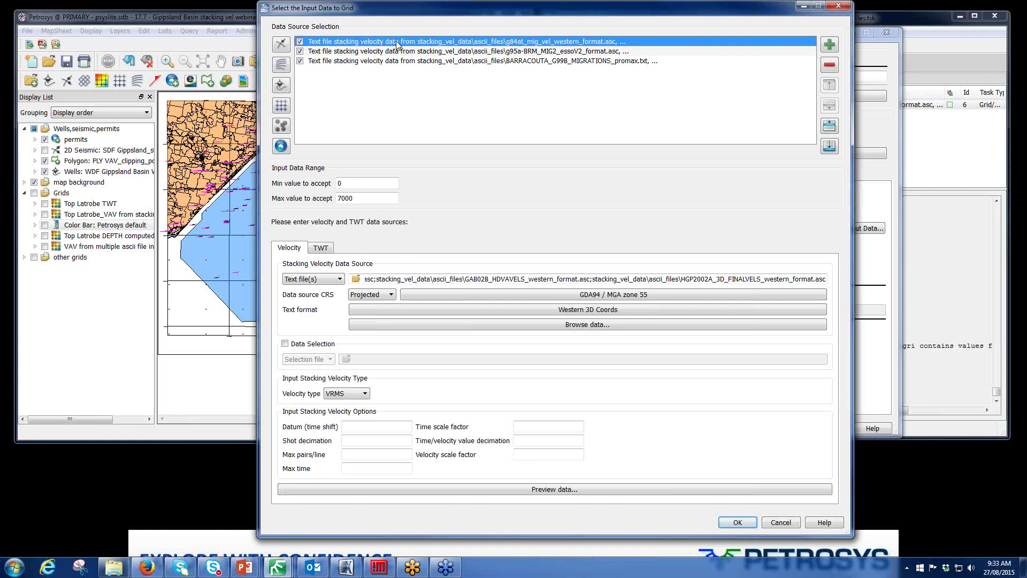
click(356, 279)
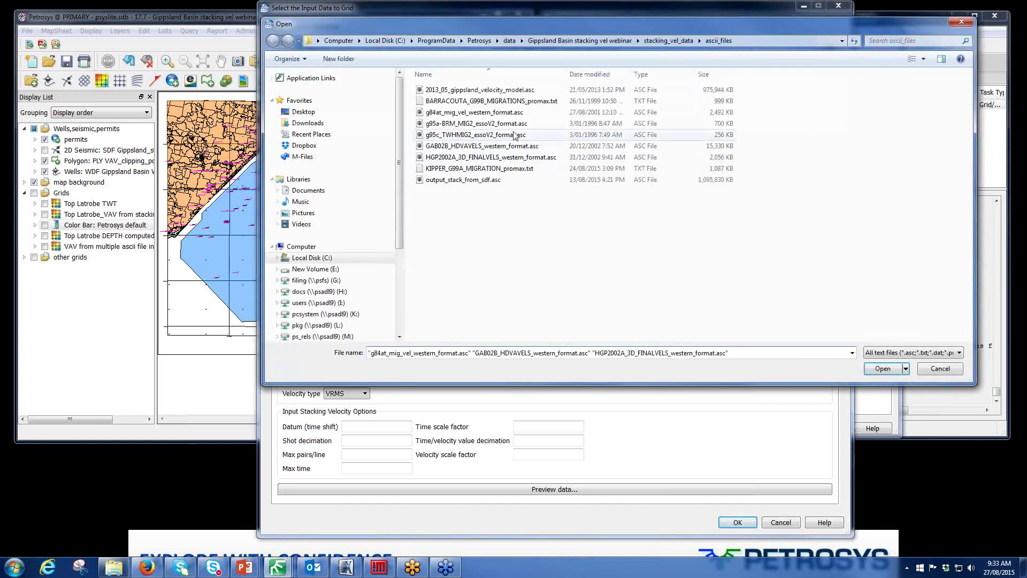
- Choose the g84at, GAB02B and HGP2002A western-format files as the first velocity source
click(507, 112)
ctrl+click(511, 146)
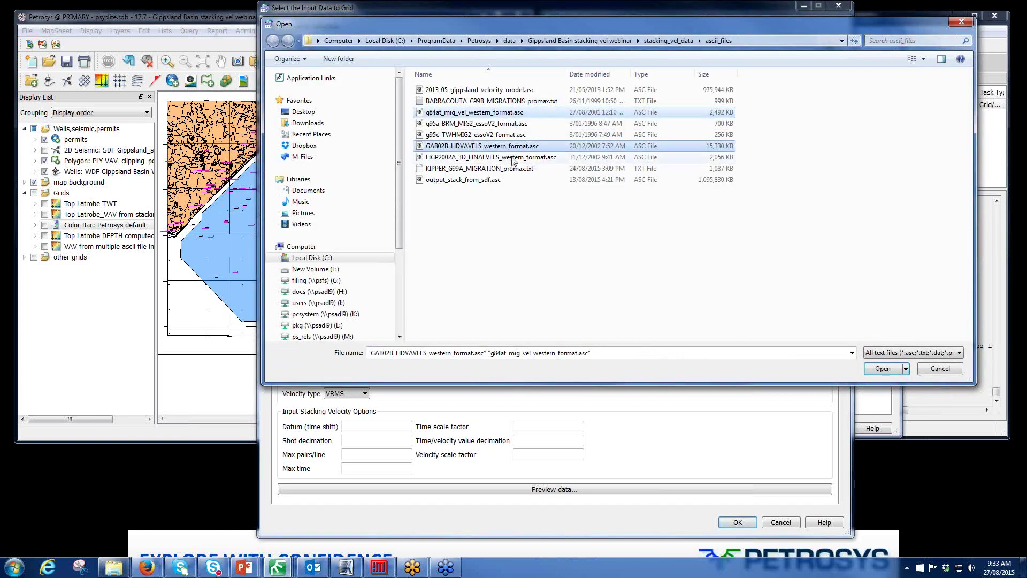
ctrl+click(512, 157)
click(882, 369)
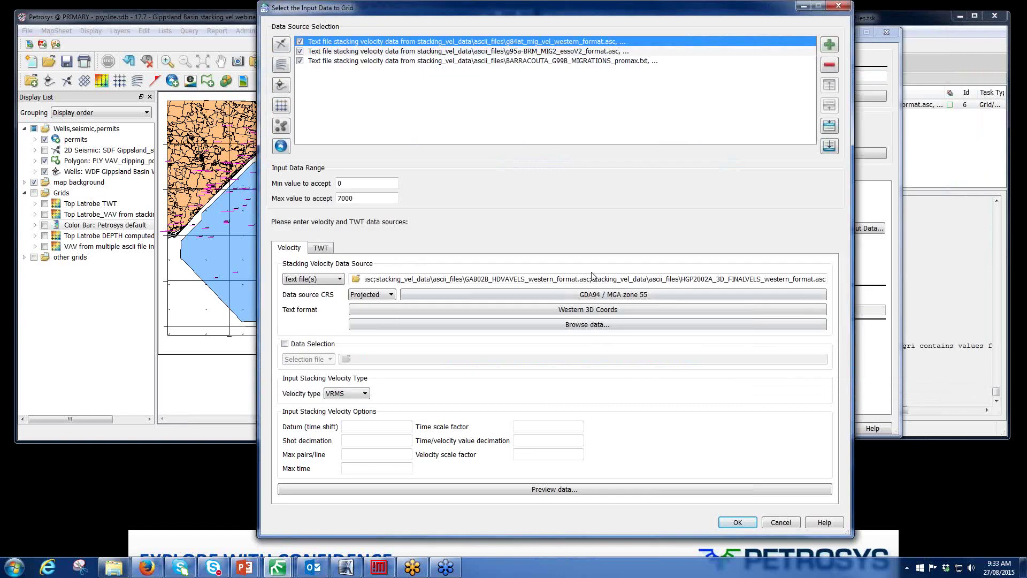
- Keep the Western 3D Coords text format and inspect the raw g84at file contents
click(561, 311)
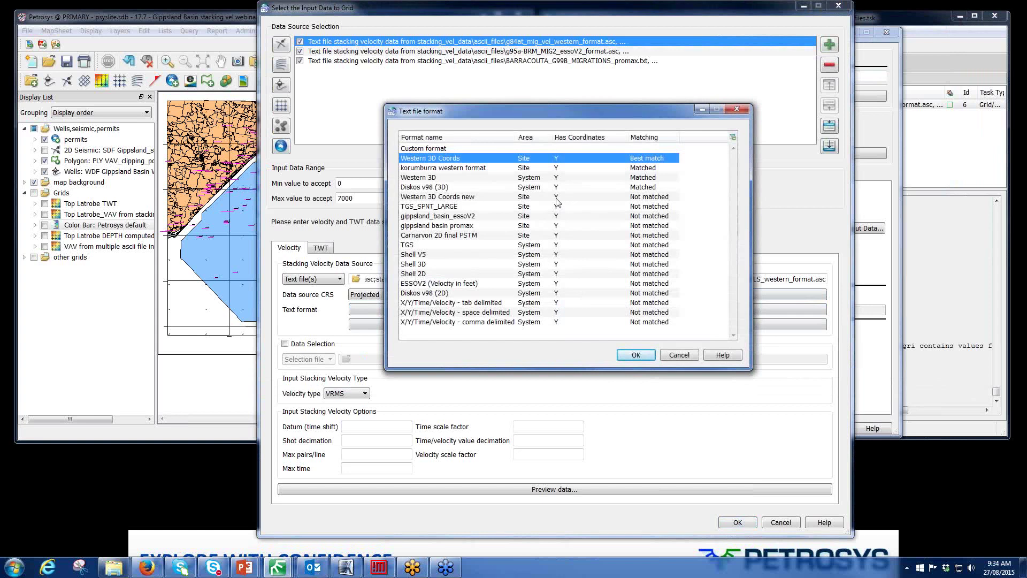
click(684, 358)
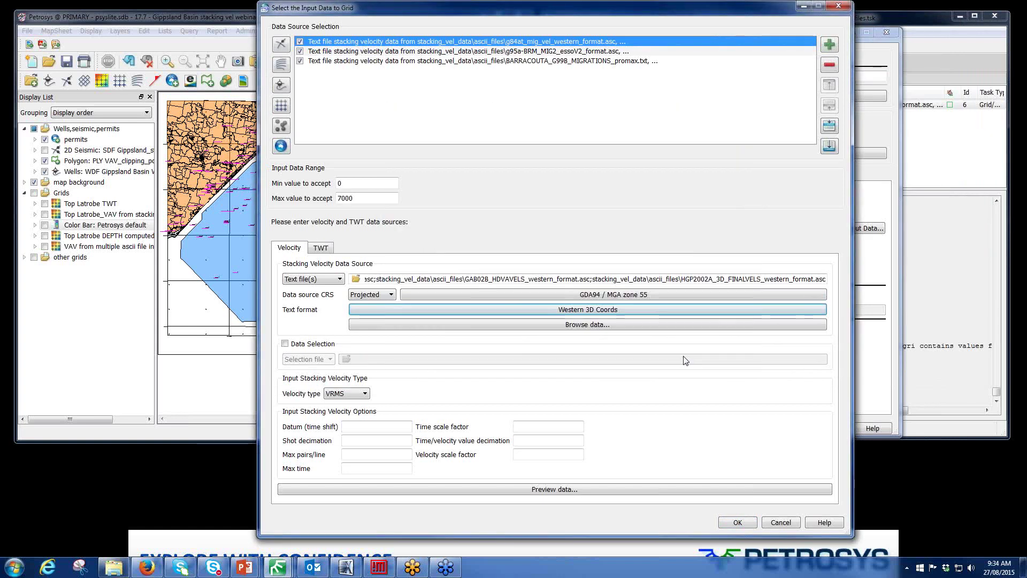
click(611, 325)
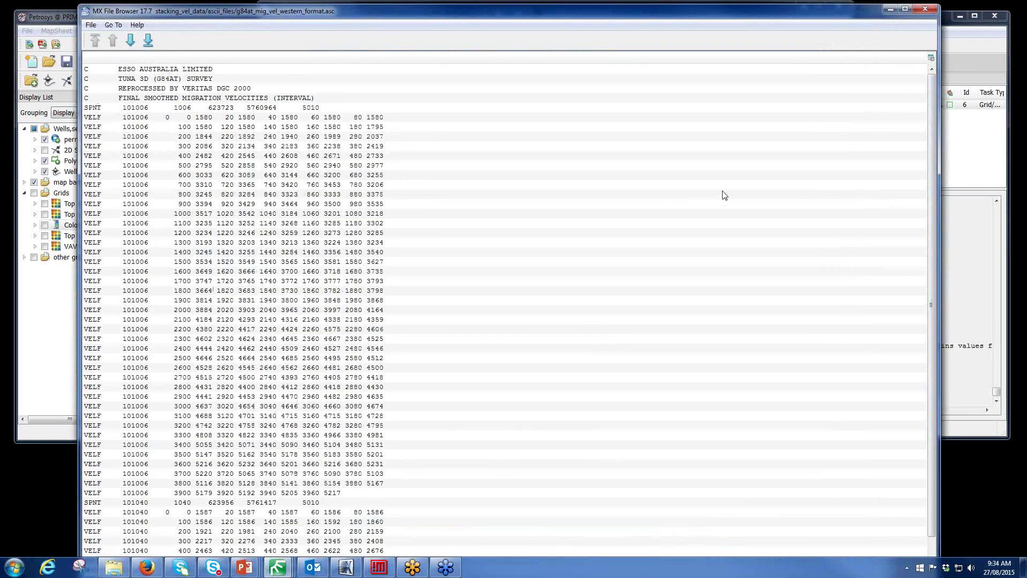
click(925, 9)
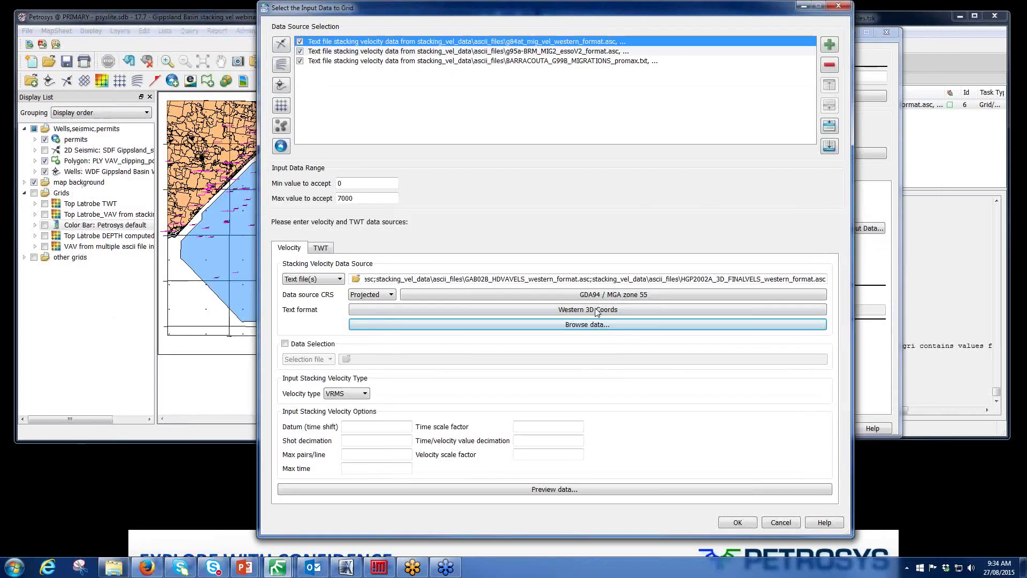
- Preview the stacking velocity curves, stepping through the next two seismic lines
click(566, 490)
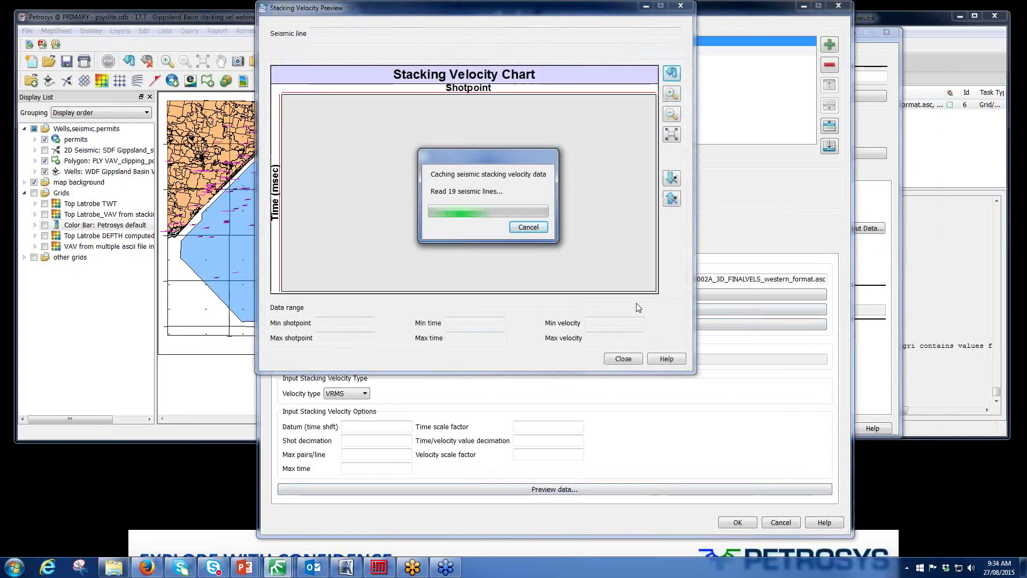
click(671, 179)
click(669, 182)
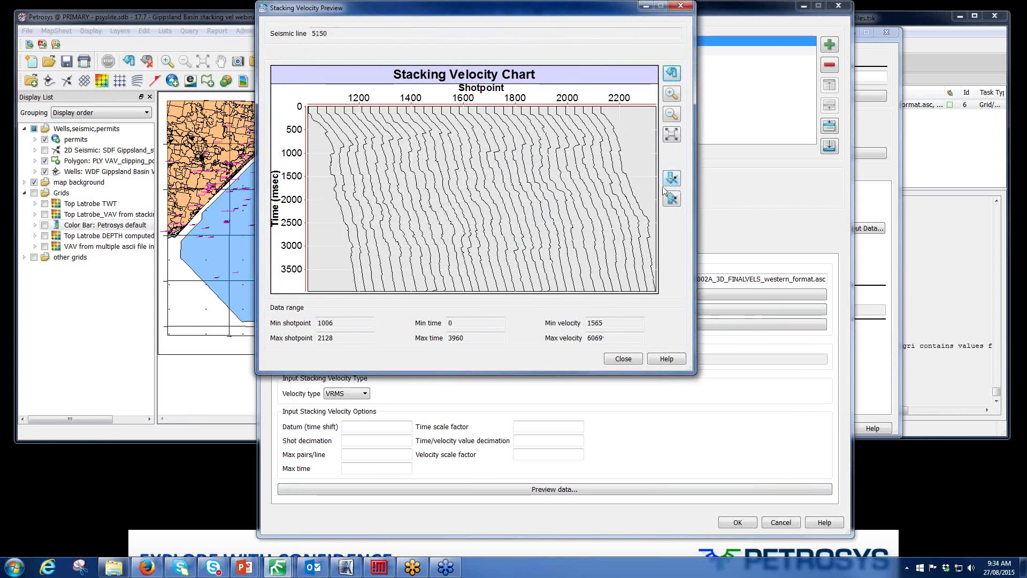
click(623, 358)
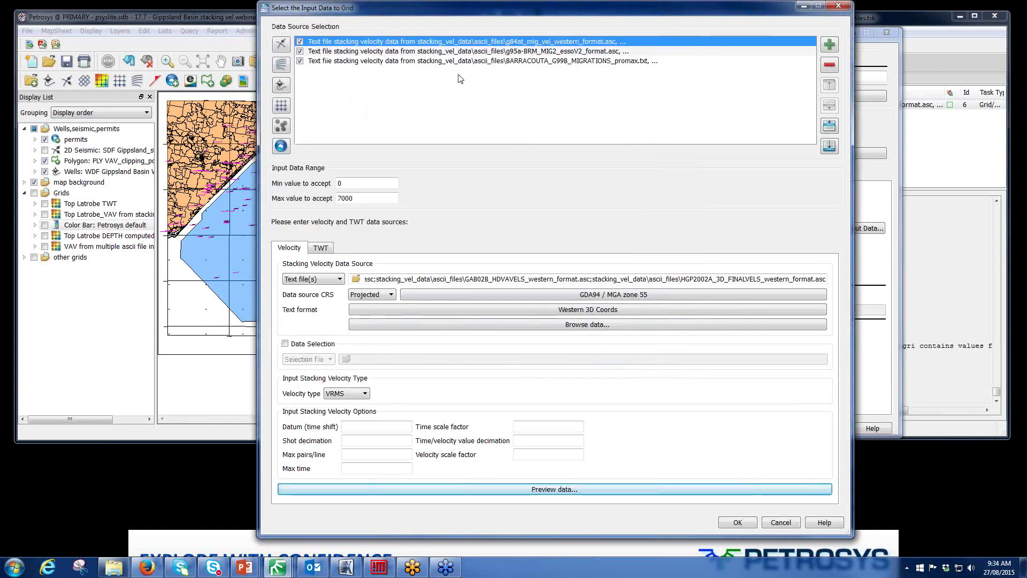
click(455, 51)
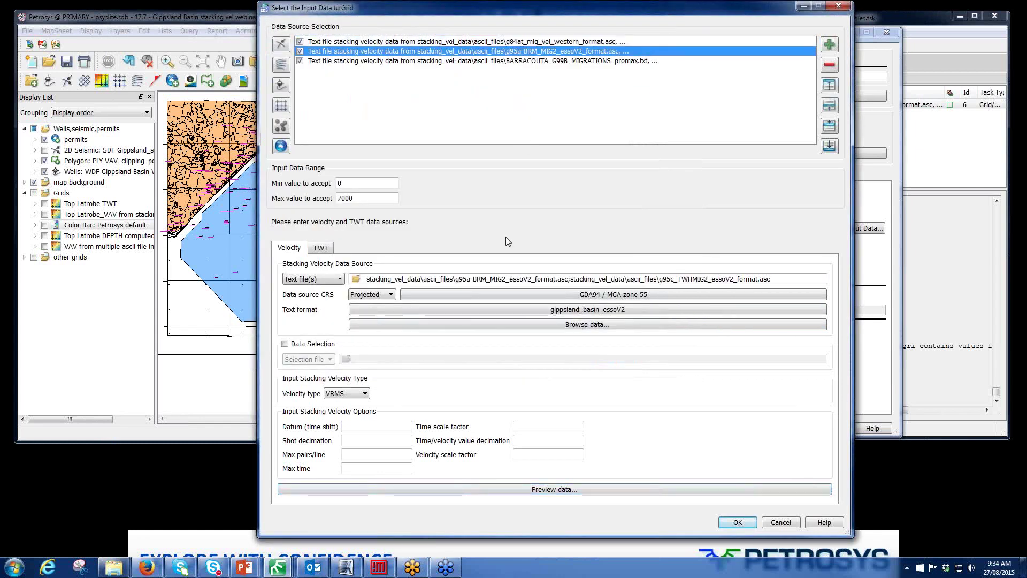
- Load the g95a and g95c essoV2 files into source two, keeping the gippsland_basin_essoV2 format
click(356, 280)
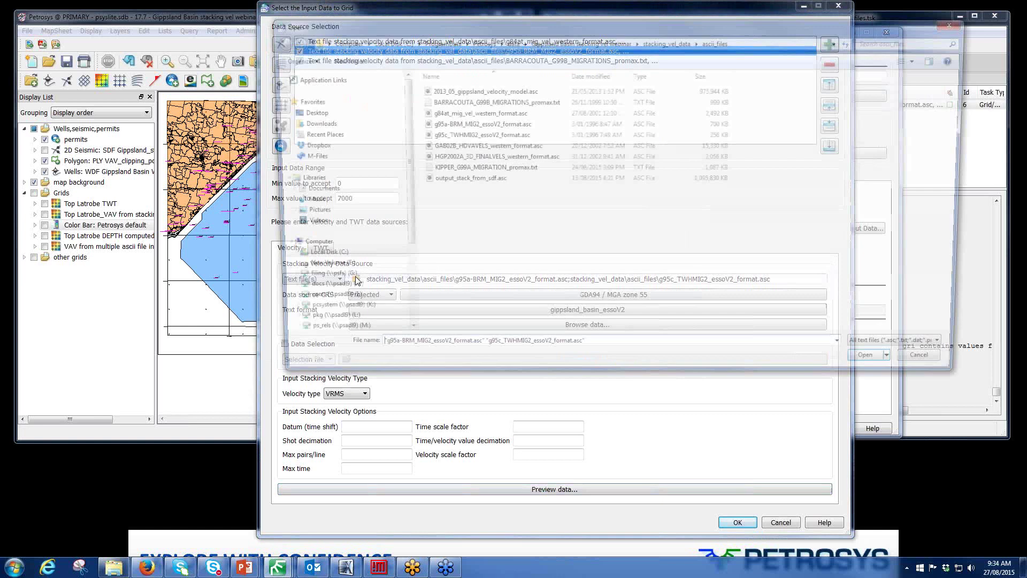
click(498, 126)
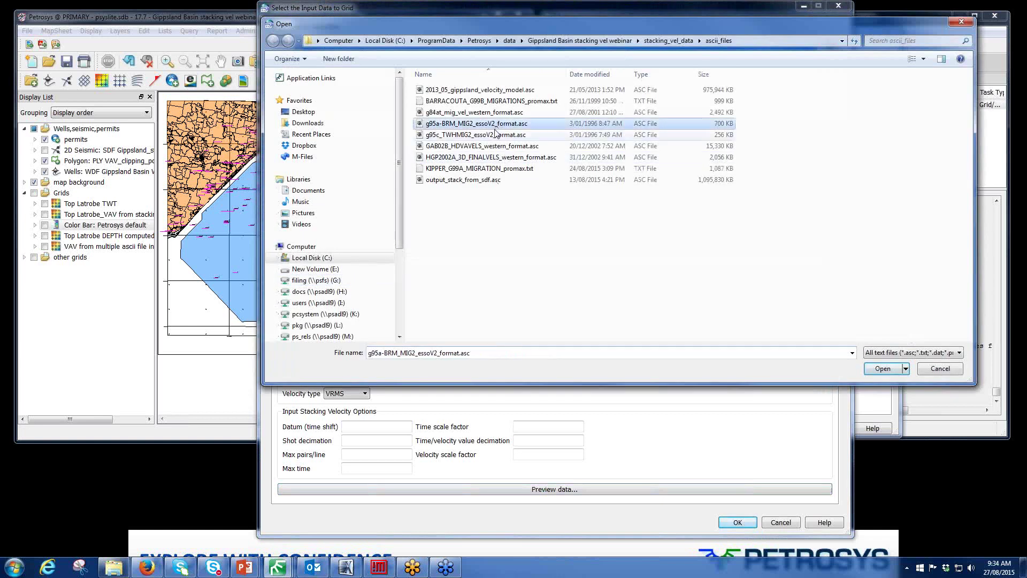
shift+click(497, 136)
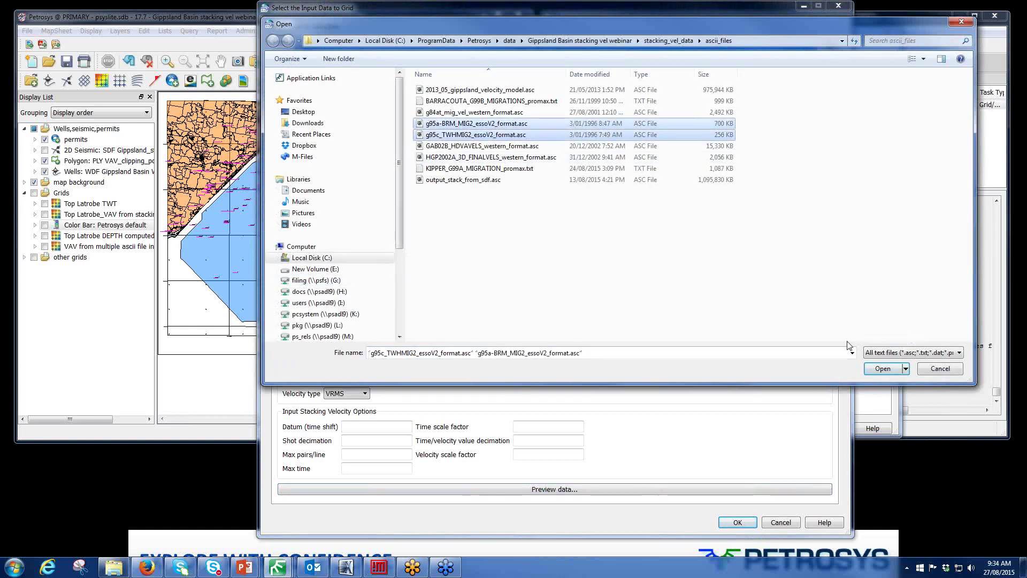
click(882, 369)
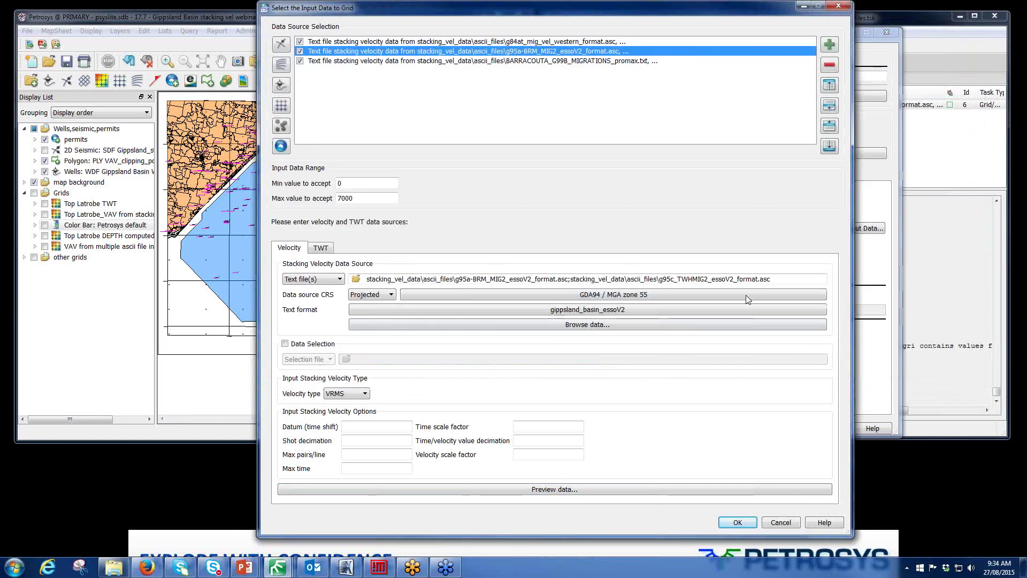
click(460, 309)
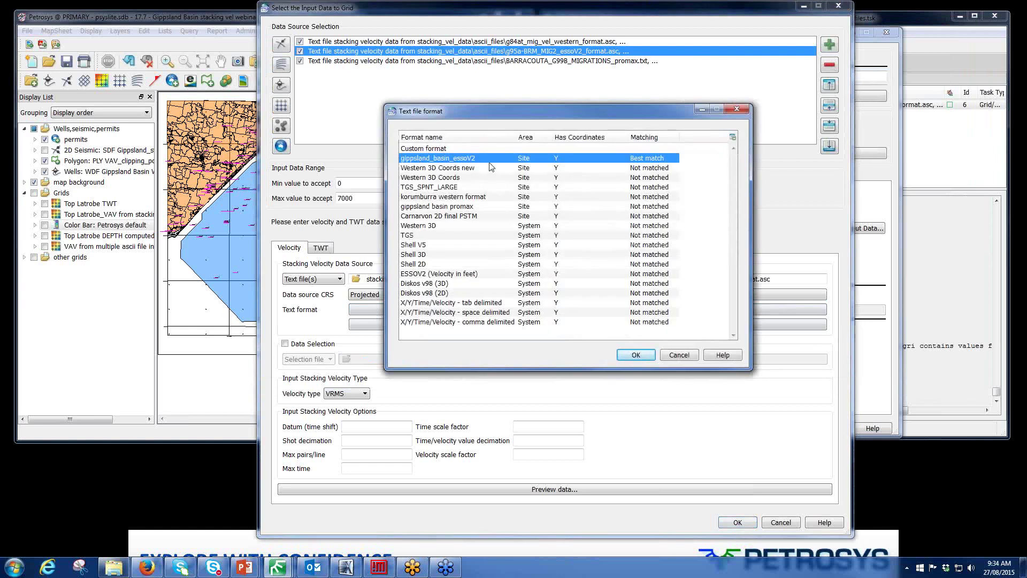
click(679, 356)
- Browse the raw g95a essoV2 file and examine its four shotpoint header lines
click(587, 325)
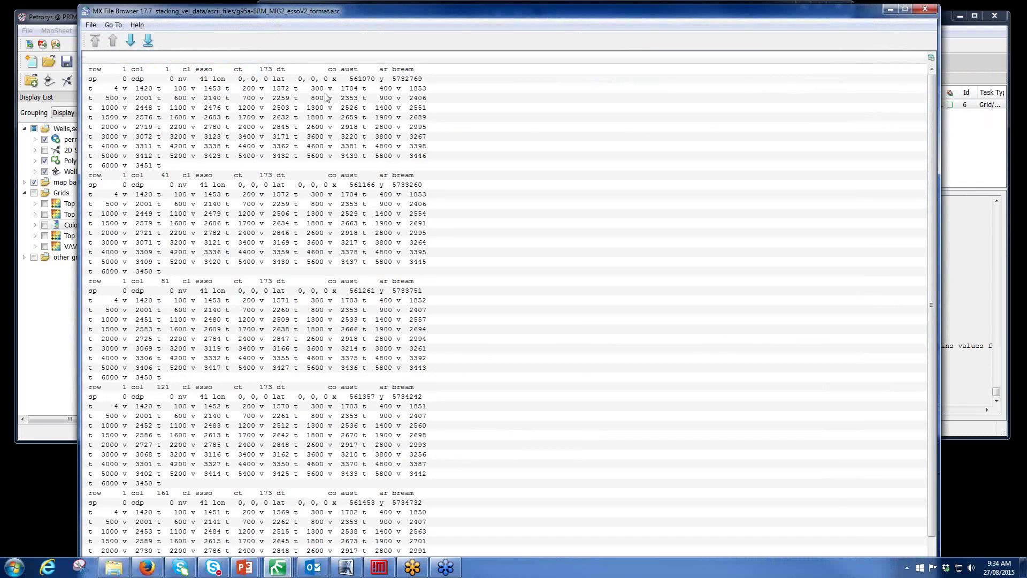
click(350, 80)
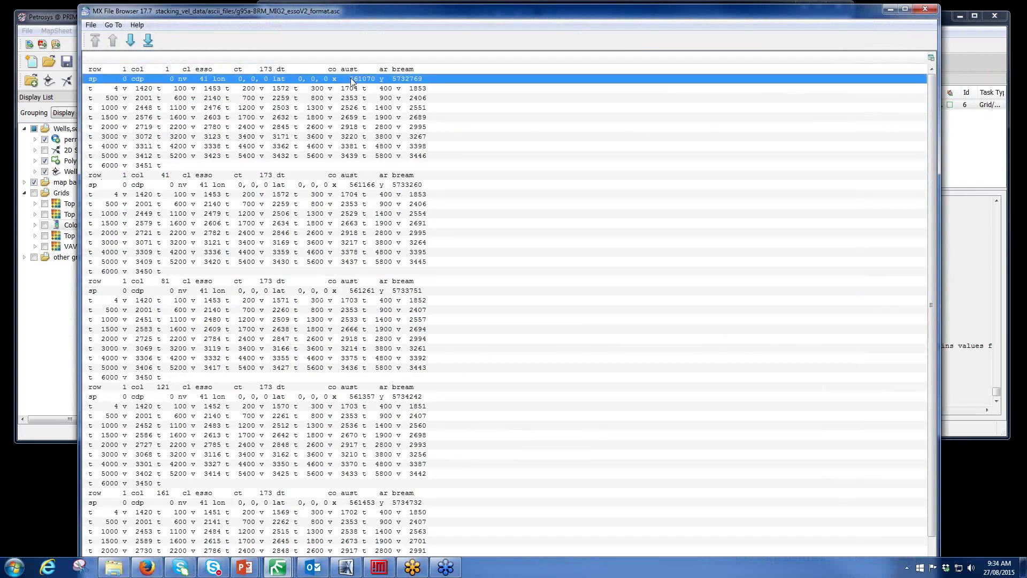
click(363, 185)
click(404, 291)
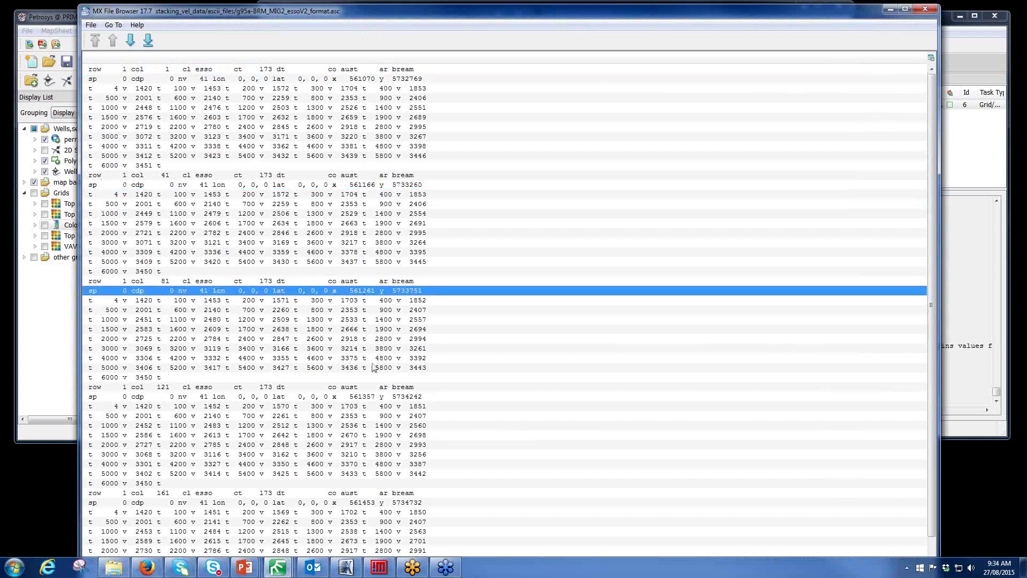
click(402, 398)
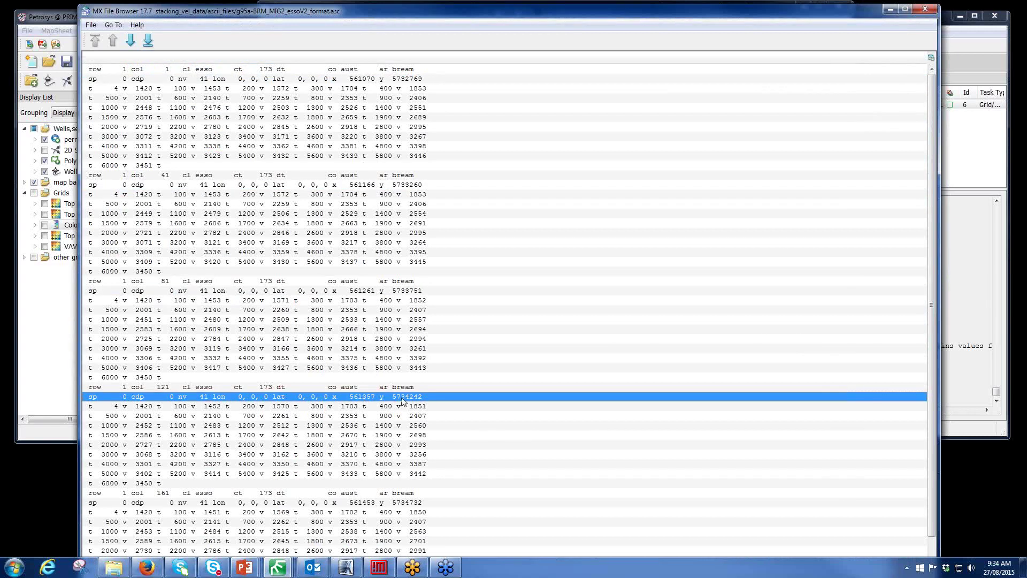
- Close the raw view and chart the g95a essoV2 velocities, ranging 1371–3591
click(925, 9)
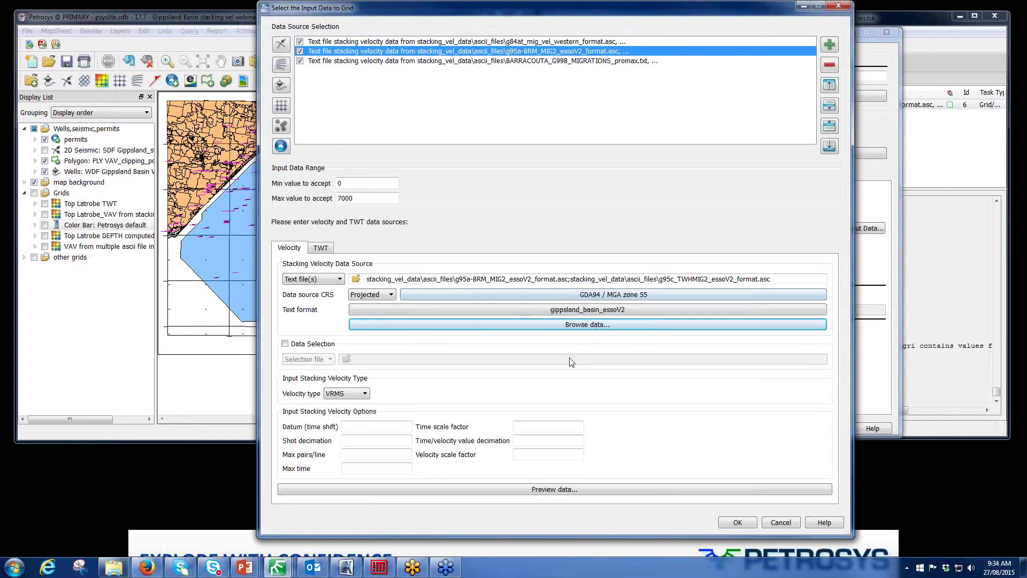
click(549, 491)
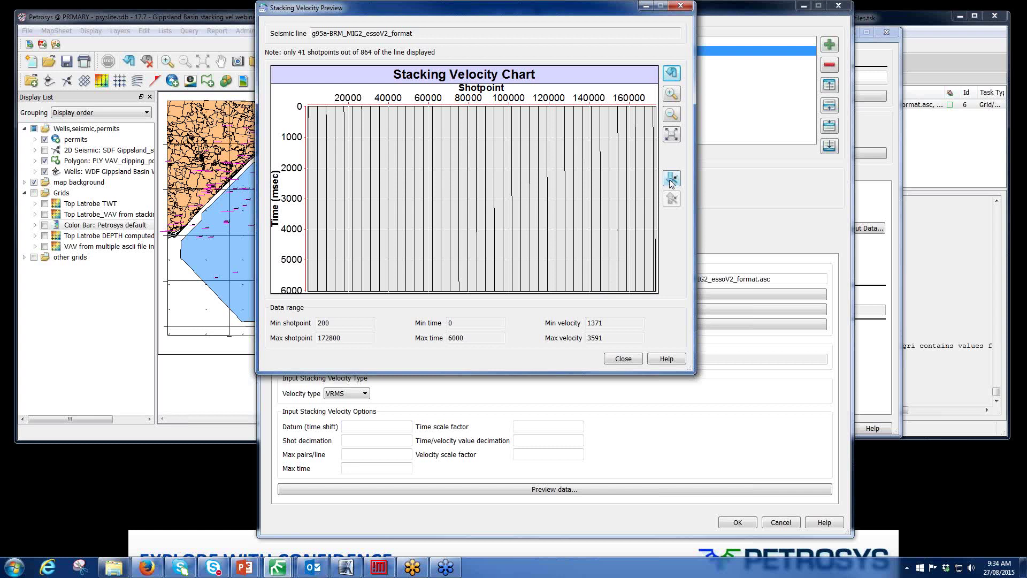
- Assign the BARRACOUTA and KIPPER promax text files to the third velocity source
click(623, 358)
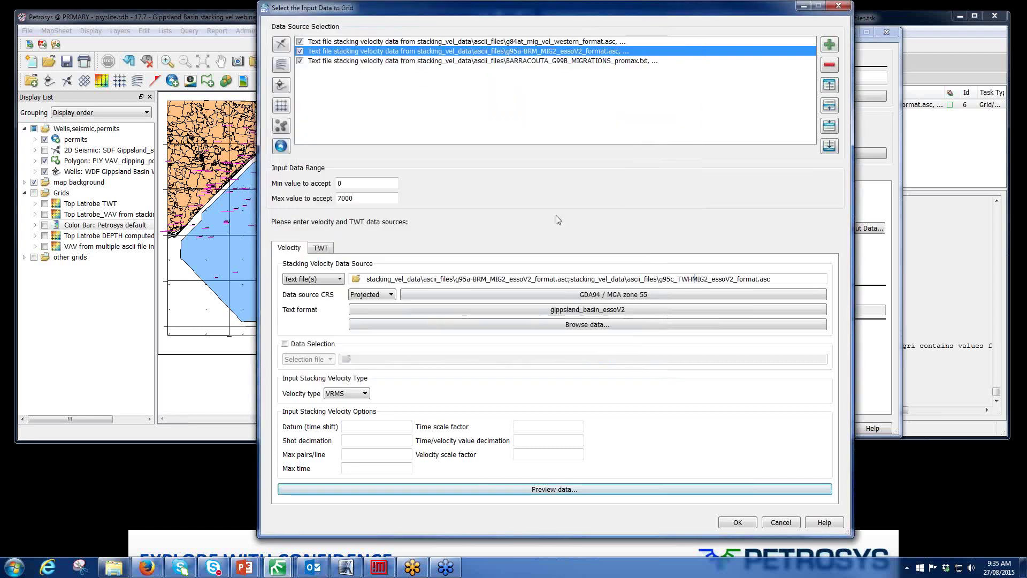
click(459, 62)
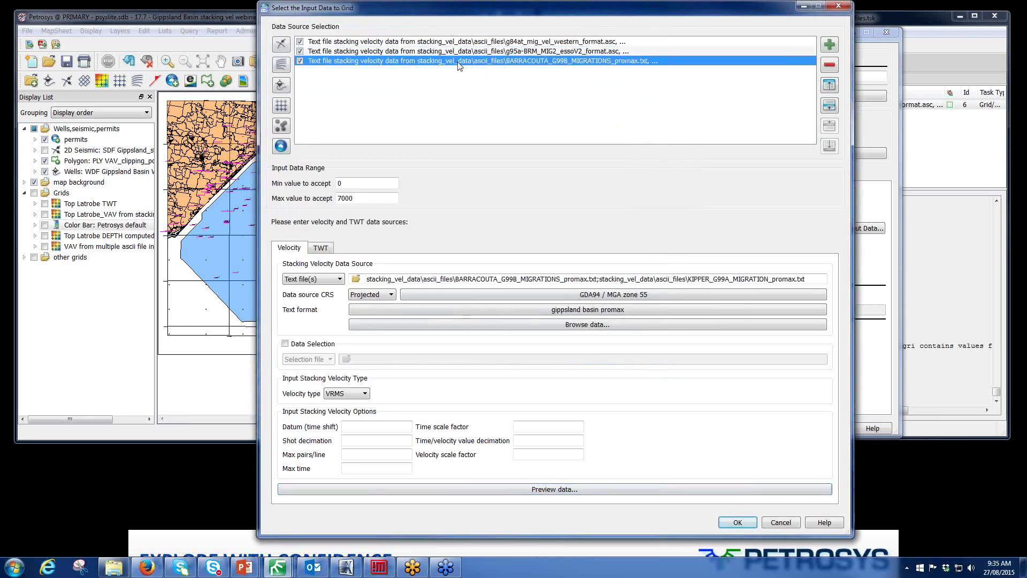
click(356, 280)
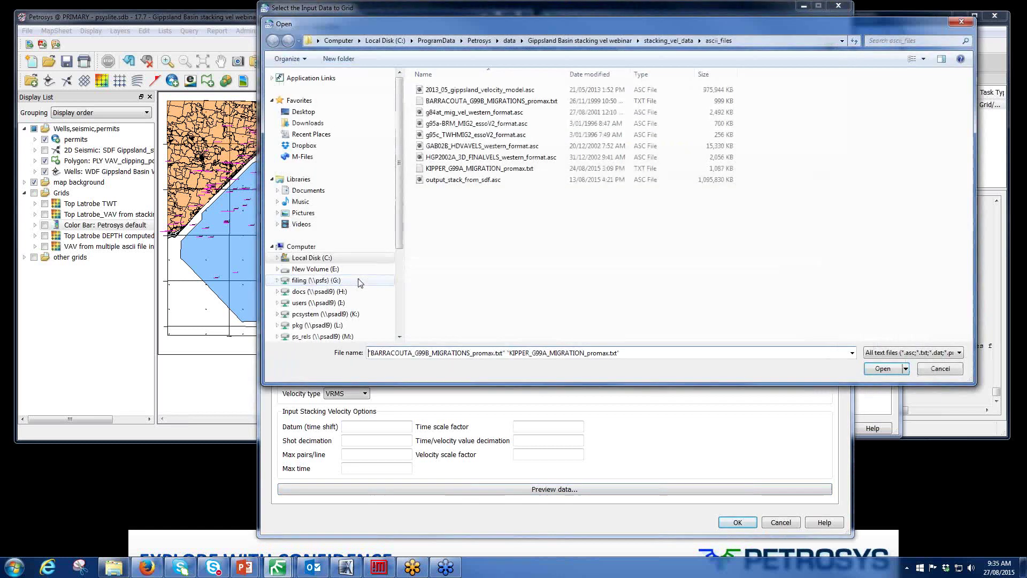
click(513, 102)
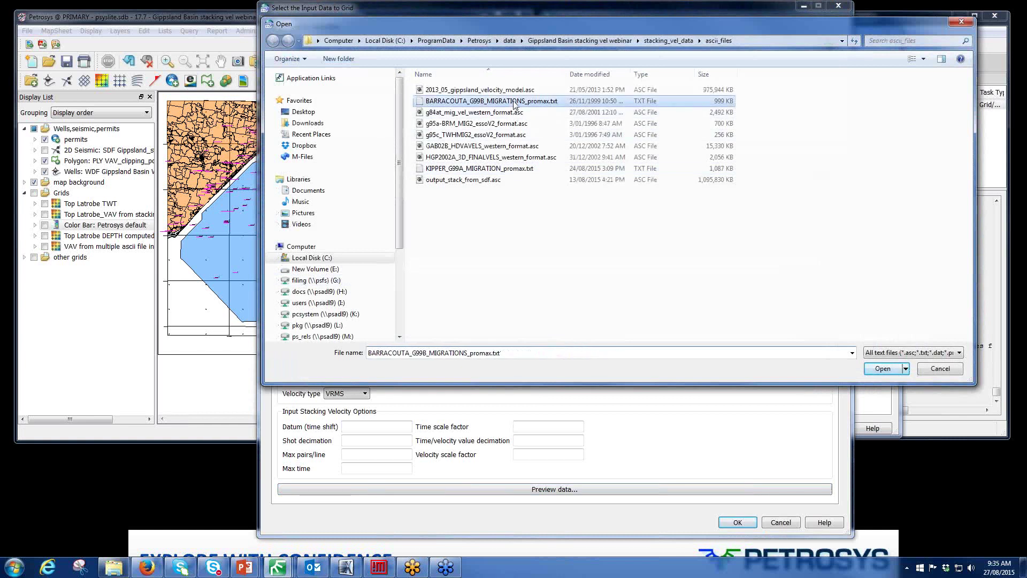
ctrl+click(516, 169)
click(883, 368)
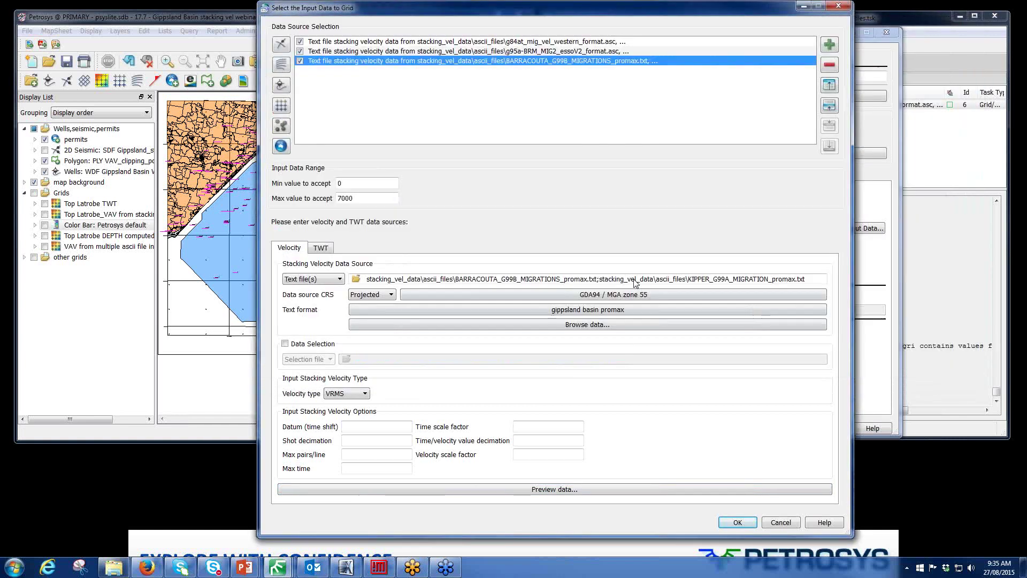
- Keep the text format unchanged and inspect raw BARRACOUTA shotpoint velocity records
click(599, 309)
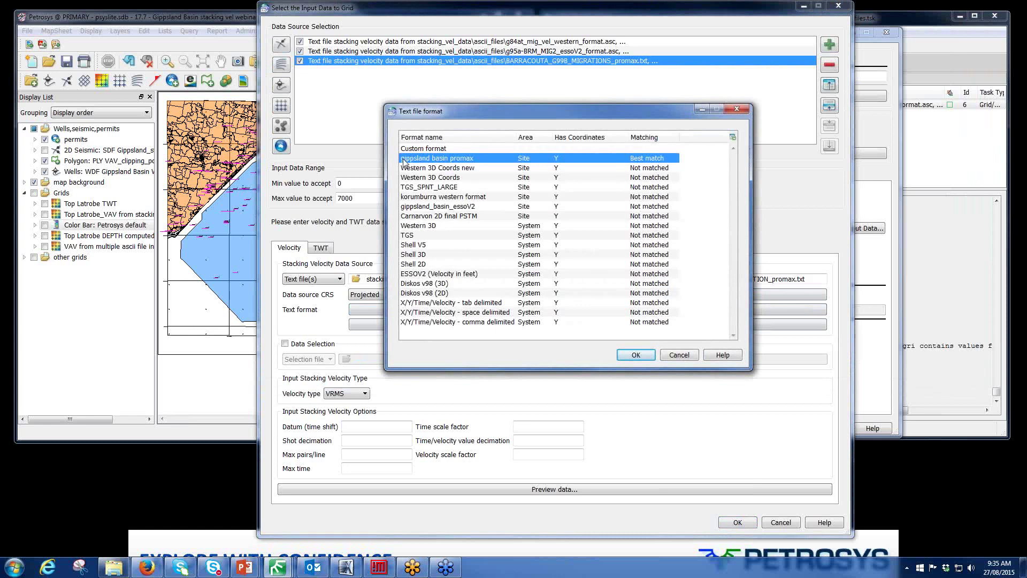
click(678, 355)
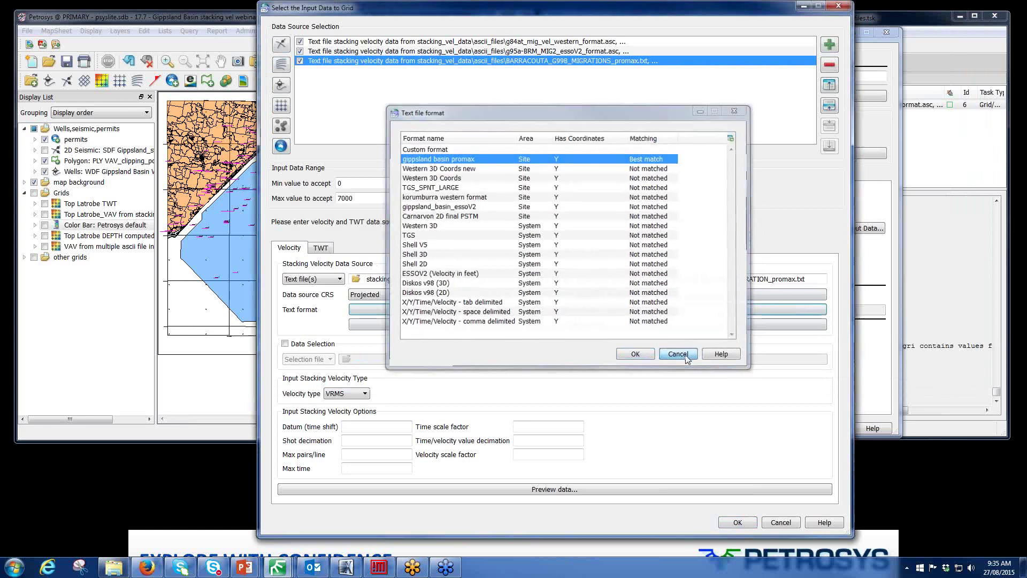
click(596, 327)
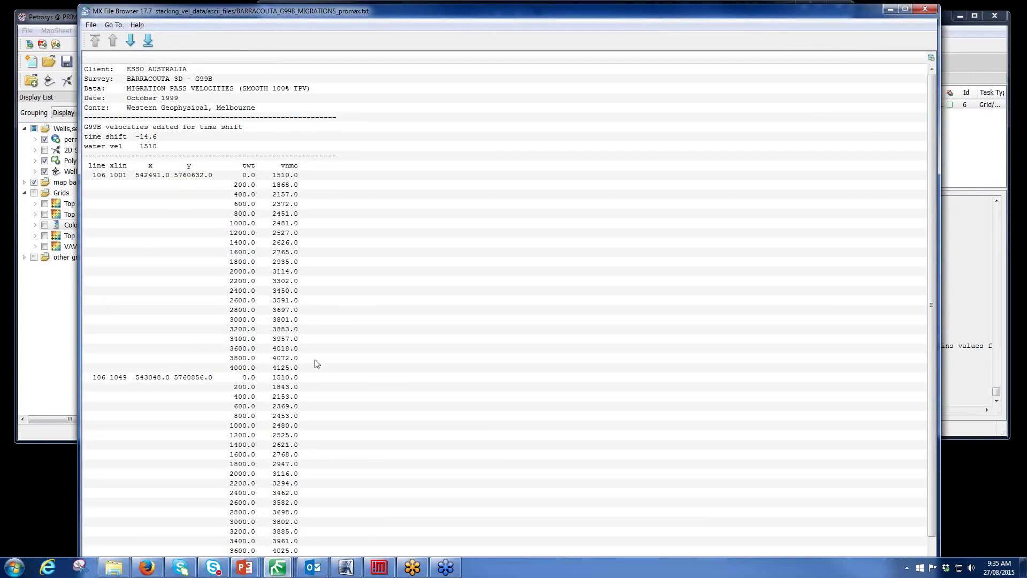
click(160, 177)
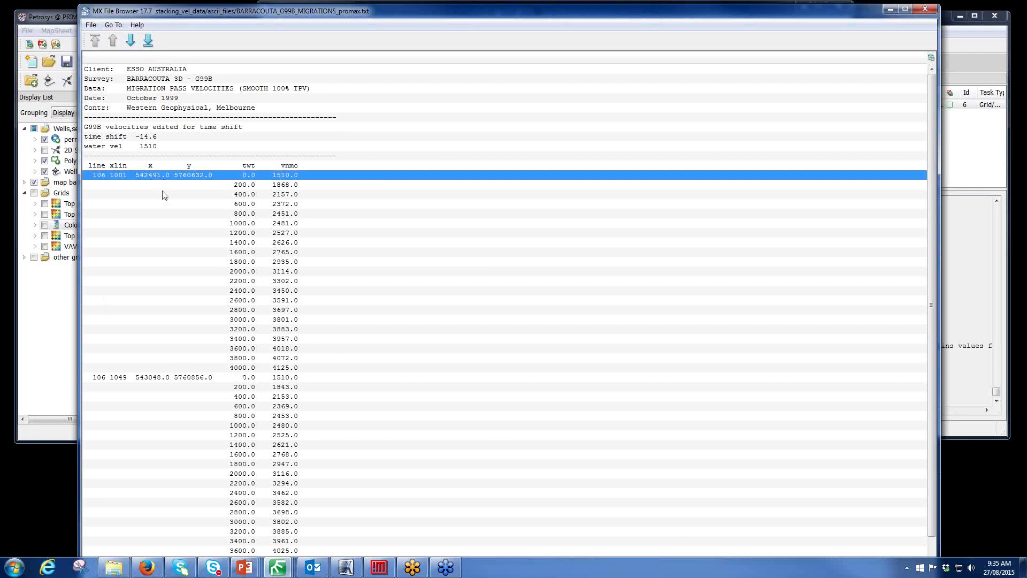
click(156, 377)
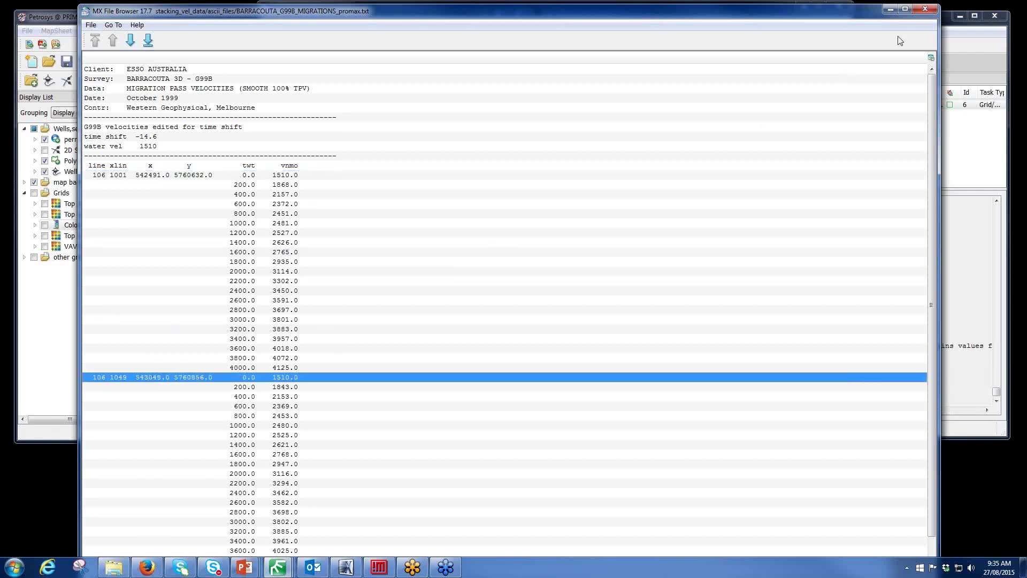
- Preview the promax stacking velocities, stepping through three more seismic lines
click(925, 9)
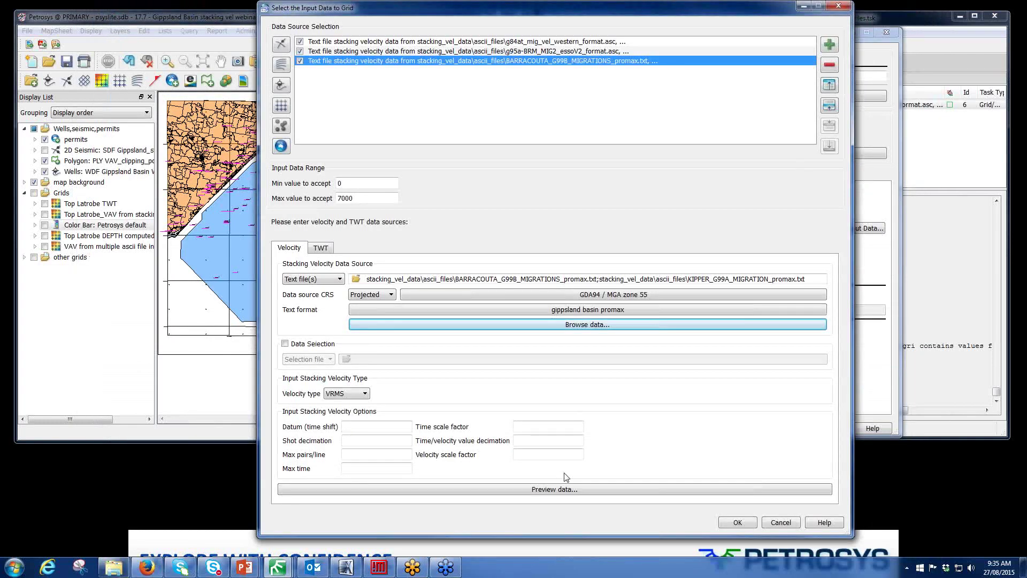
click(566, 488)
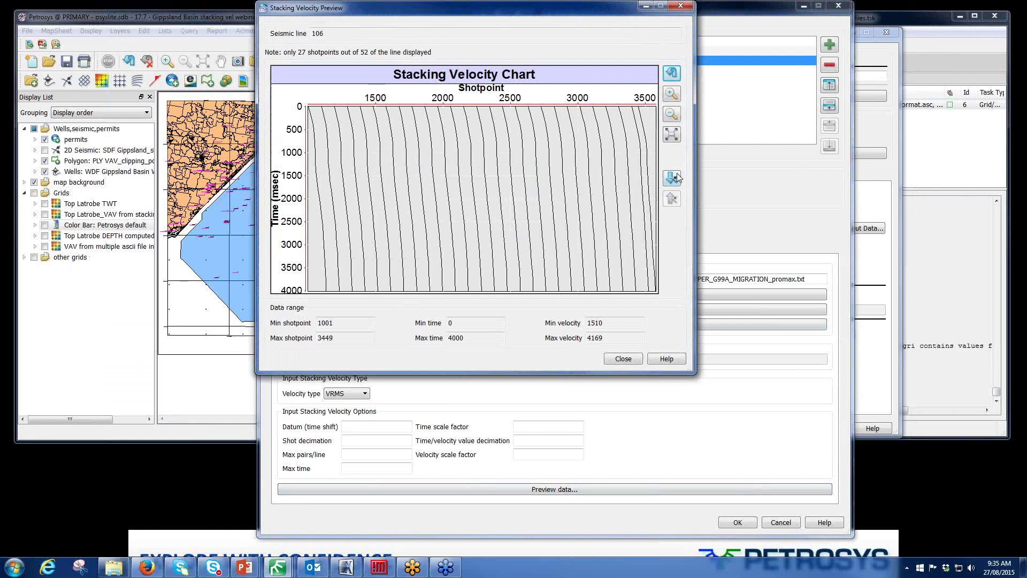
click(675, 180)
click(676, 180)
click(675, 180)
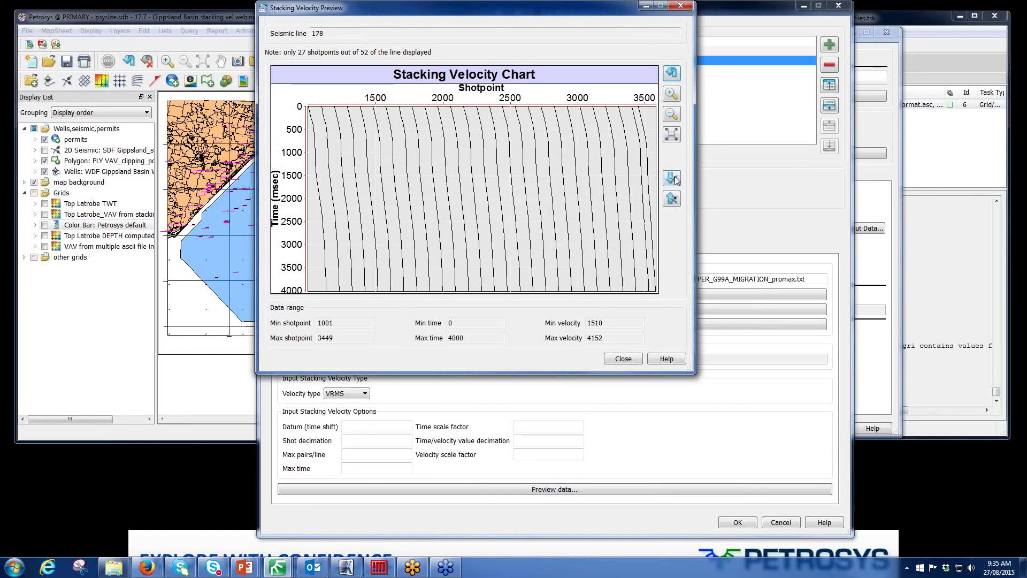
click(624, 359)
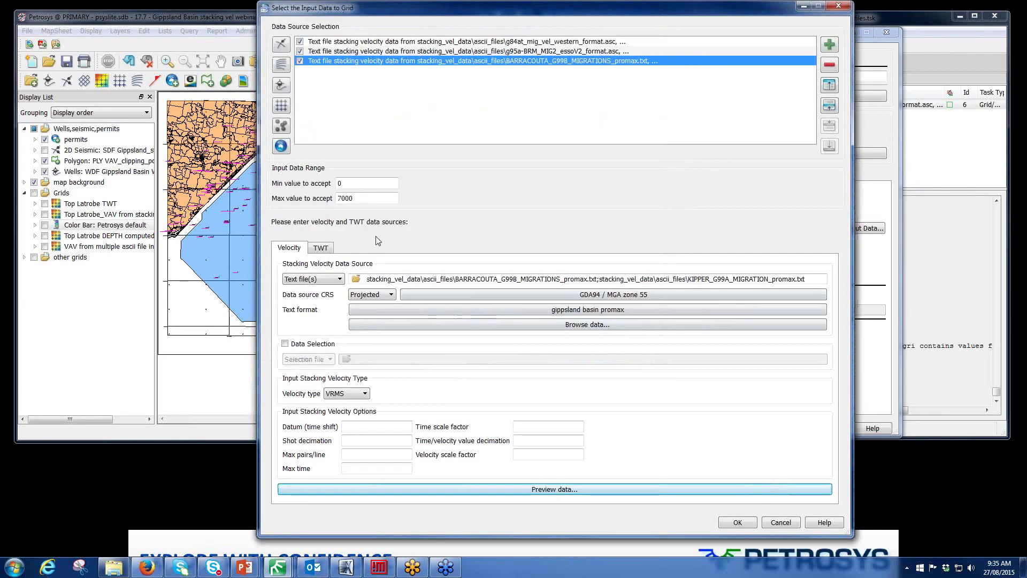
- Check the TWT input settings, return to Velocity, and close the input dialog
click(321, 248)
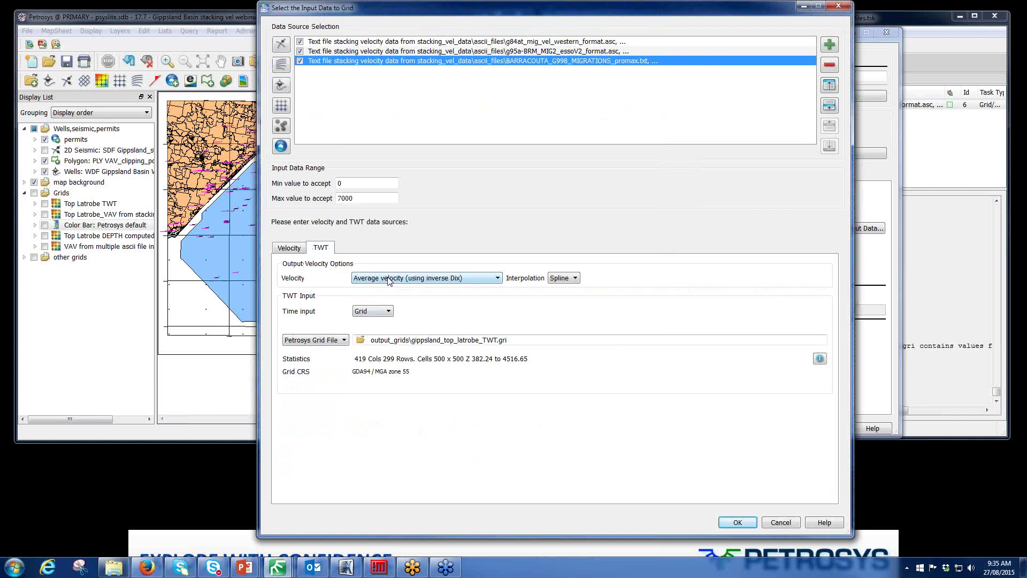
click(290, 249)
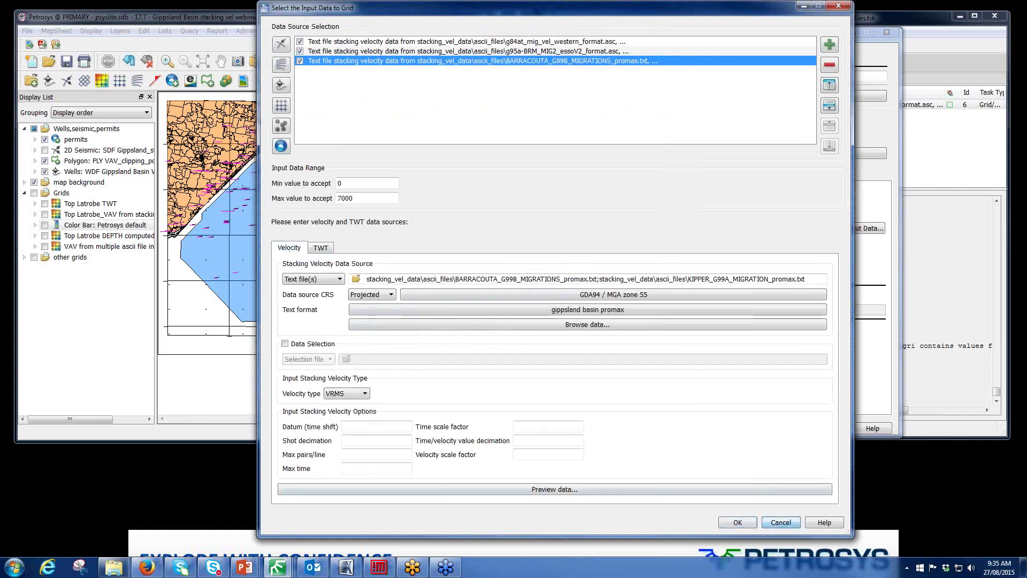
click(741, 522)
- Review the Output Geometry and Clipping tabs, then cancel Gridding Control without changes
click(487, 176)
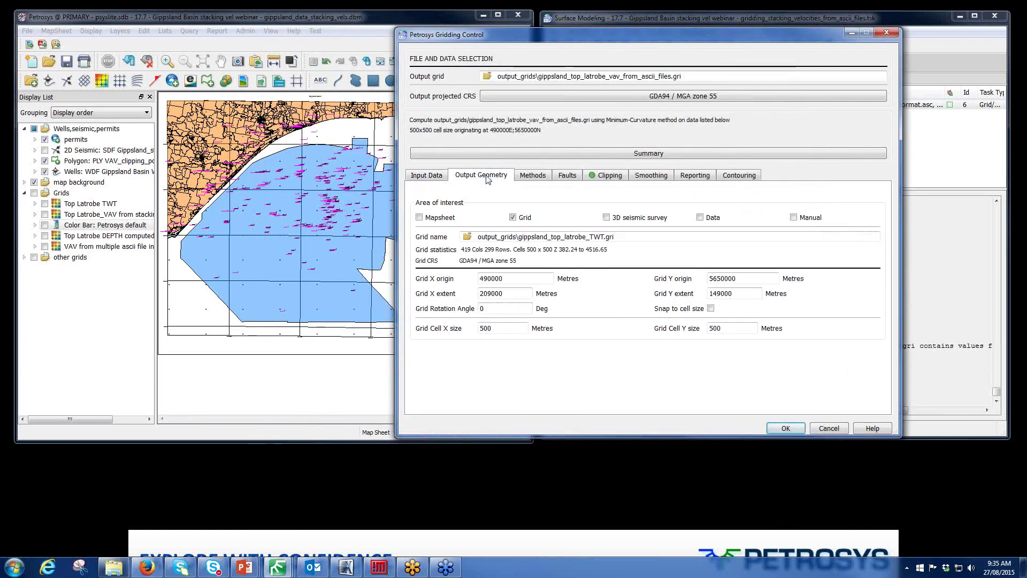
click(603, 177)
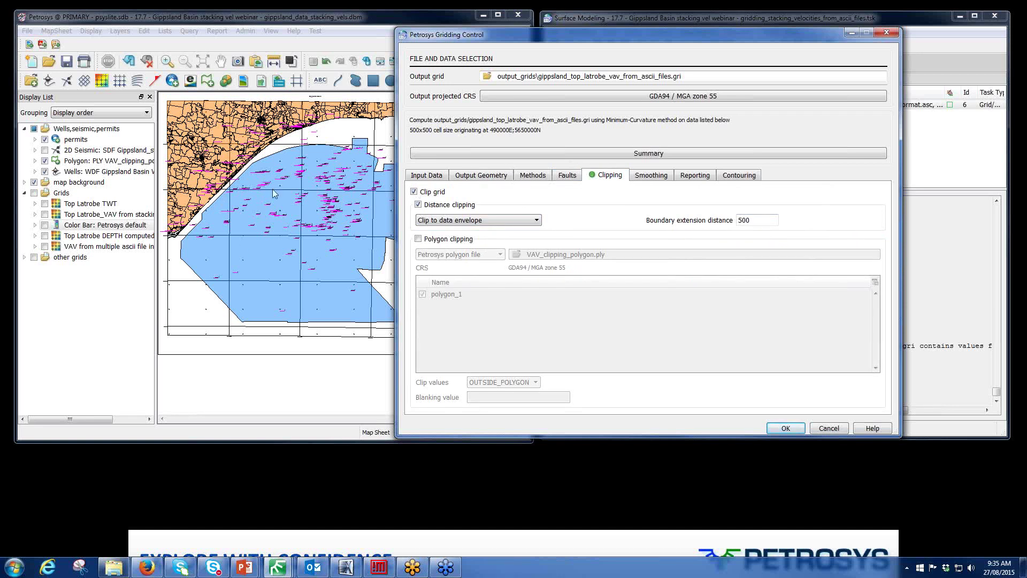
click(828, 427)
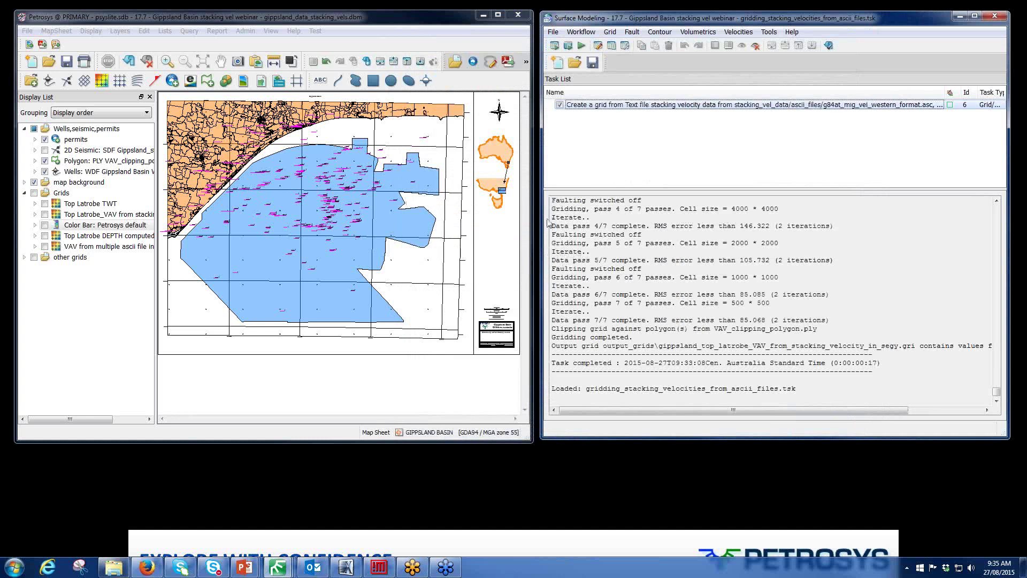
- Display the 'VAV from multiple ascii files' layer on the redrawn map, then show the desktop
click(45, 246)
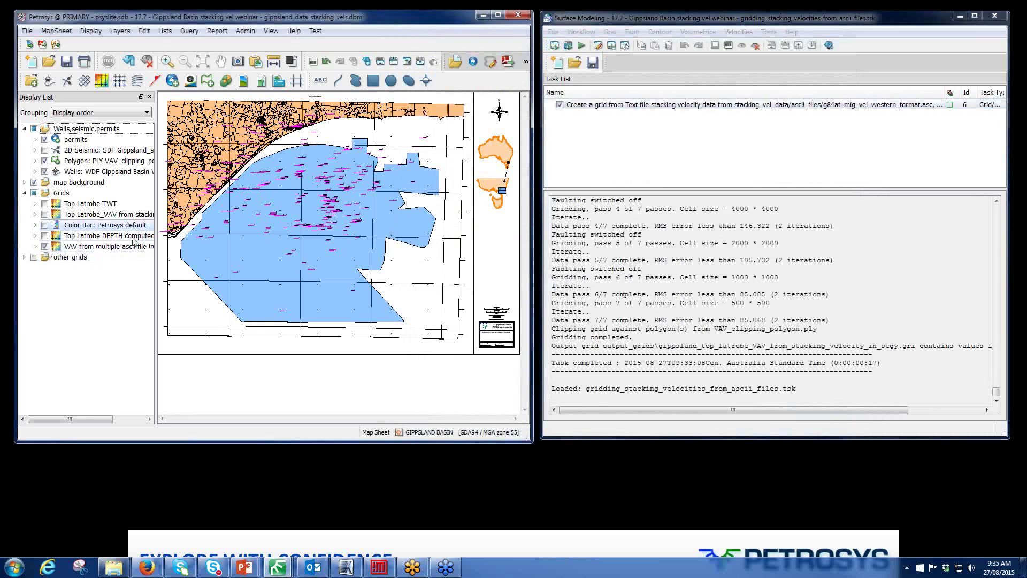
click(135, 63)
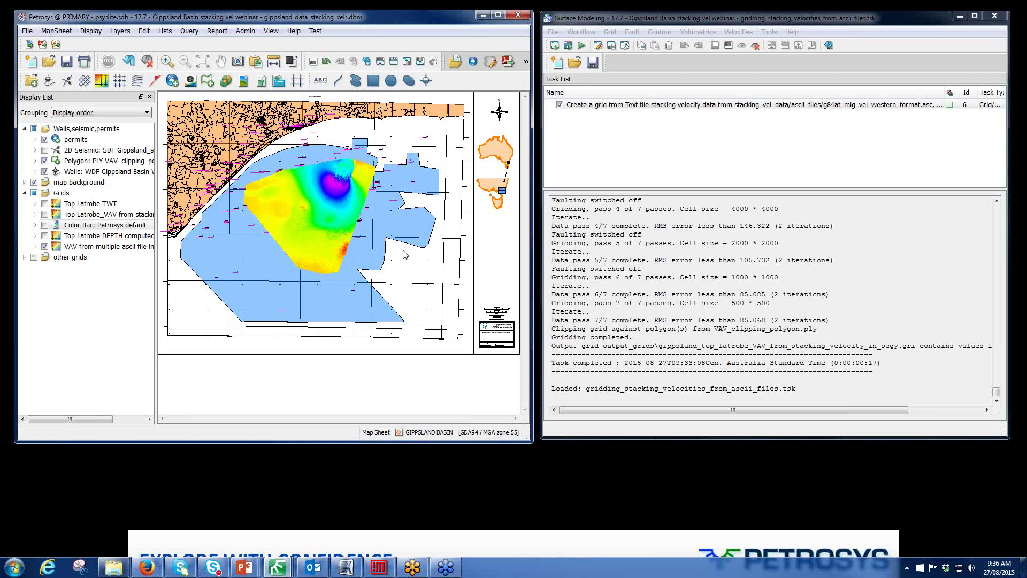
key(super+d)
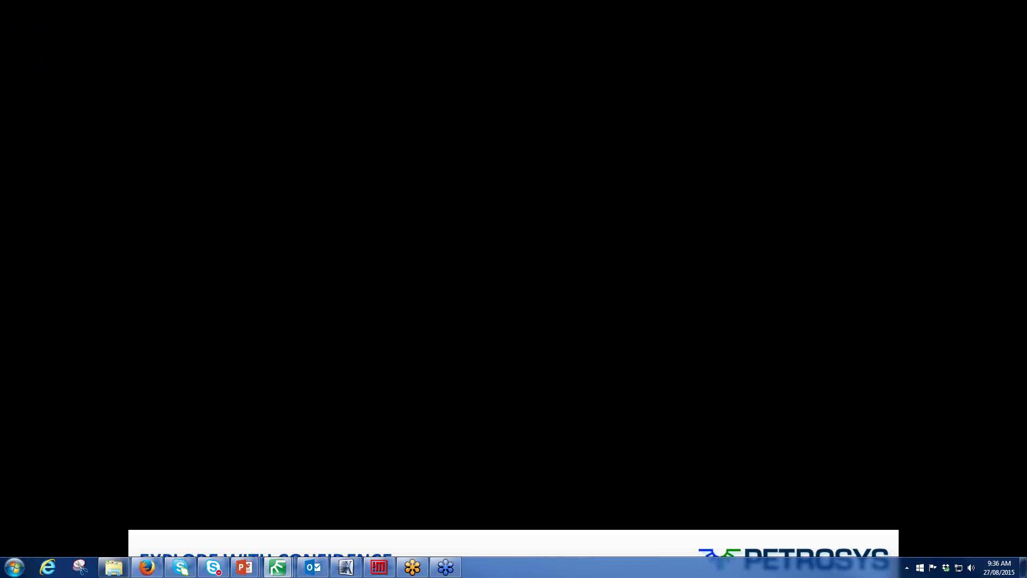